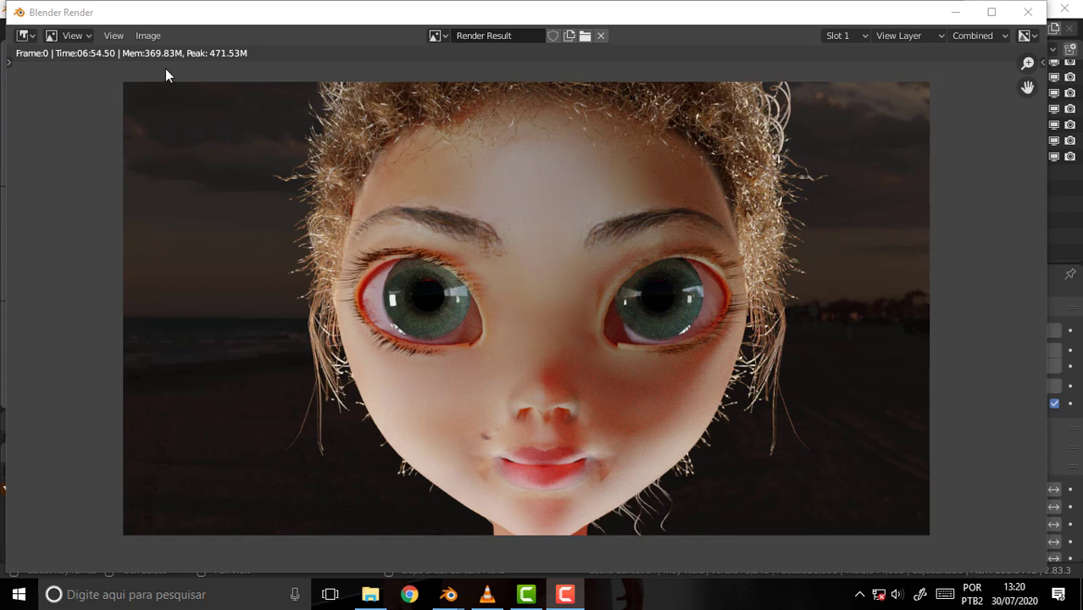
# Save the render image as Tricy Clothes 016.png, incrementing the previous Tricy Clothes 015.png name.
pyautogui.click(145, 35)
pyautogui.click(184, 147)
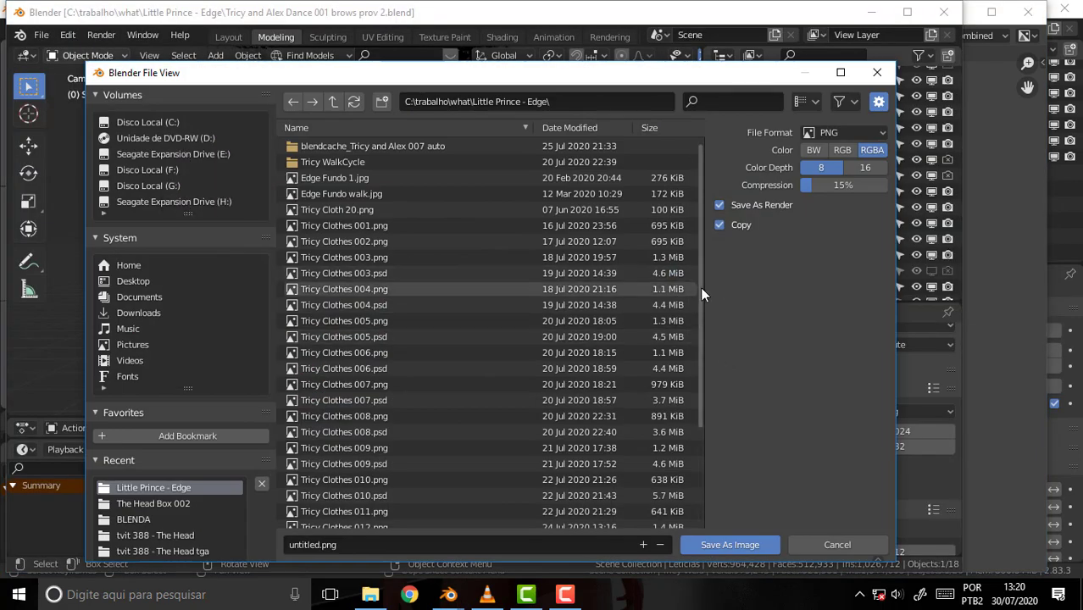
pyautogui.moveTo(701, 294); pyautogui.dragTo(700, 466)
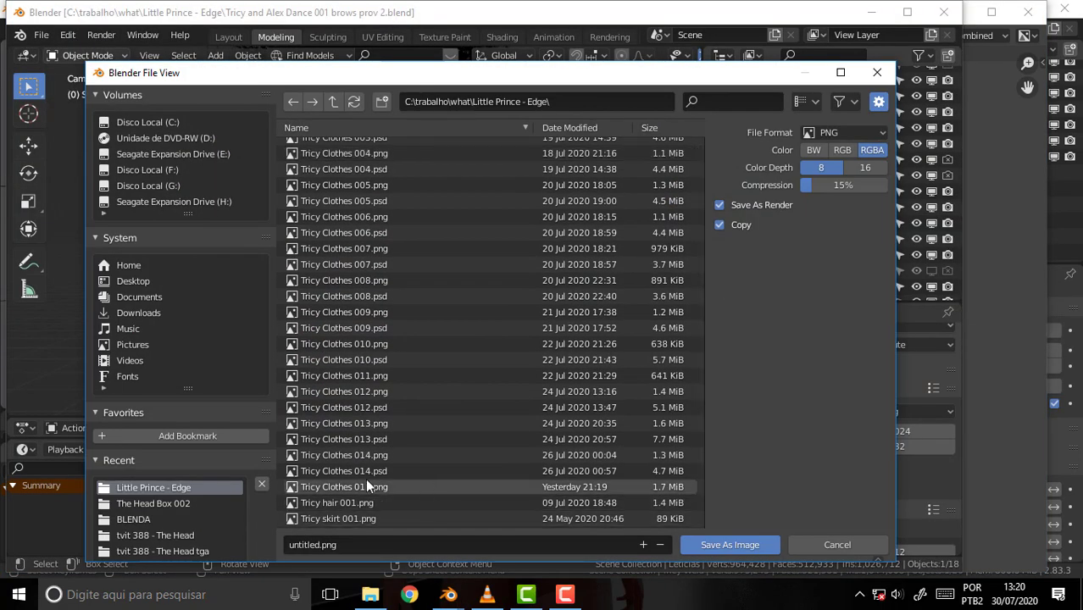
pyautogui.click(330, 490)
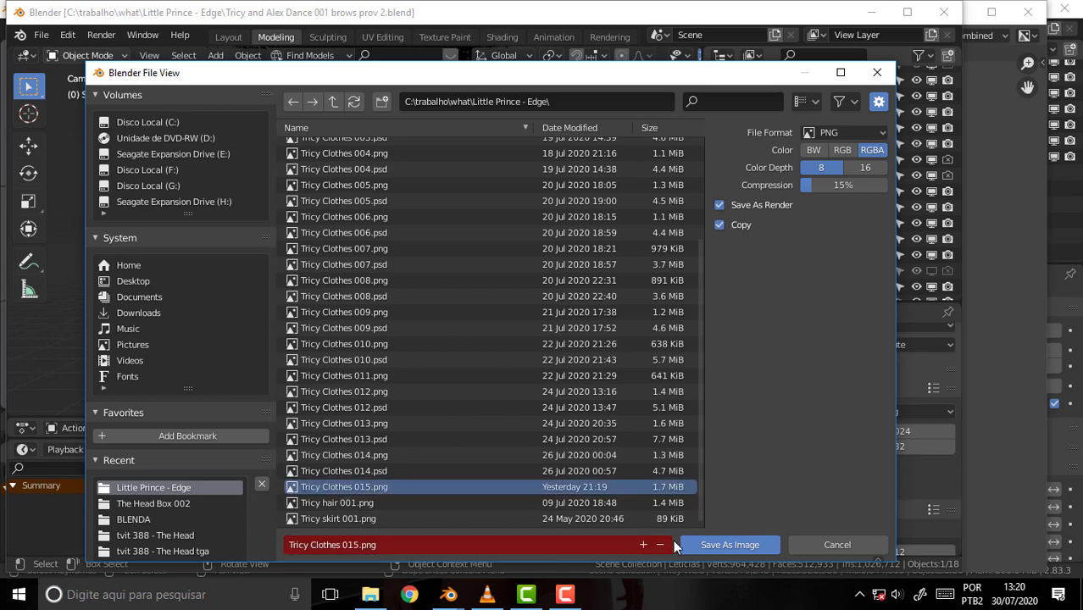
pyautogui.click(644, 545)
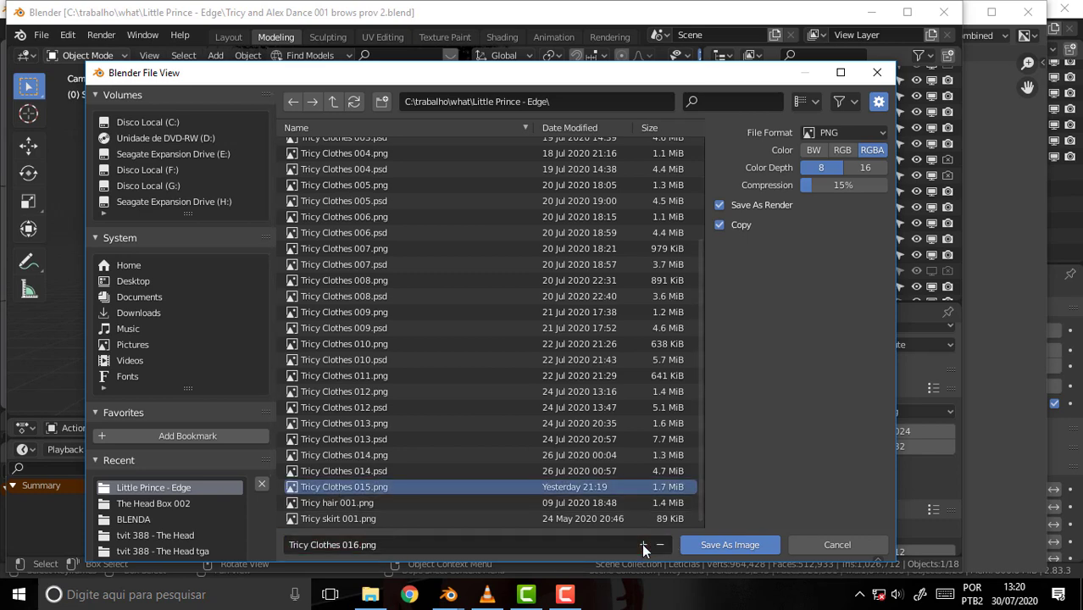
pyautogui.click(725, 544)
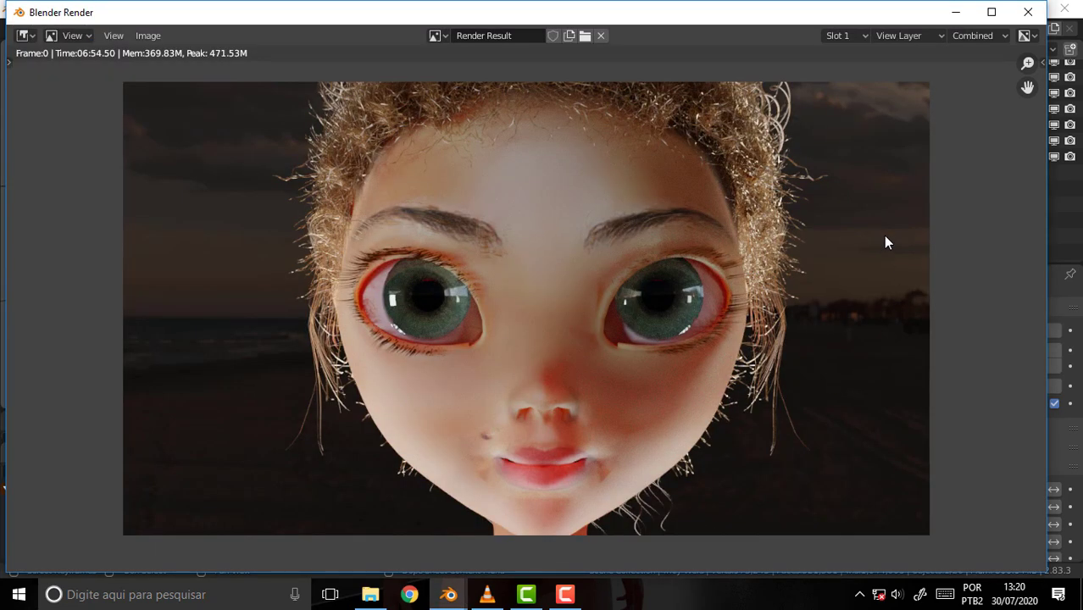
# Close the render window and click through the head and left eye to select Tricy Brows.
pyautogui.click(1028, 12)
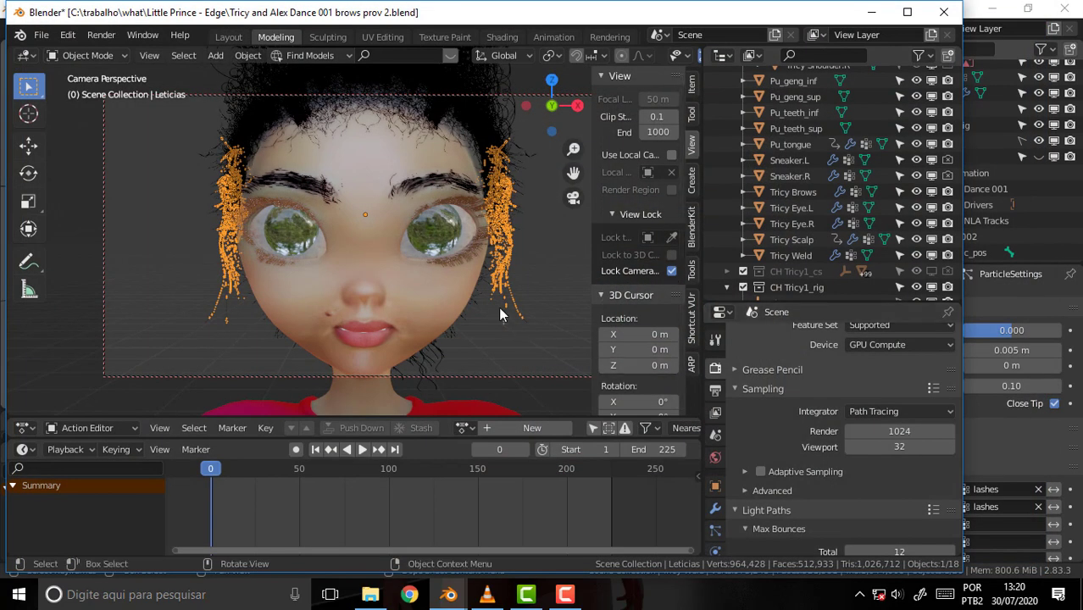
pyautogui.click(464, 259)
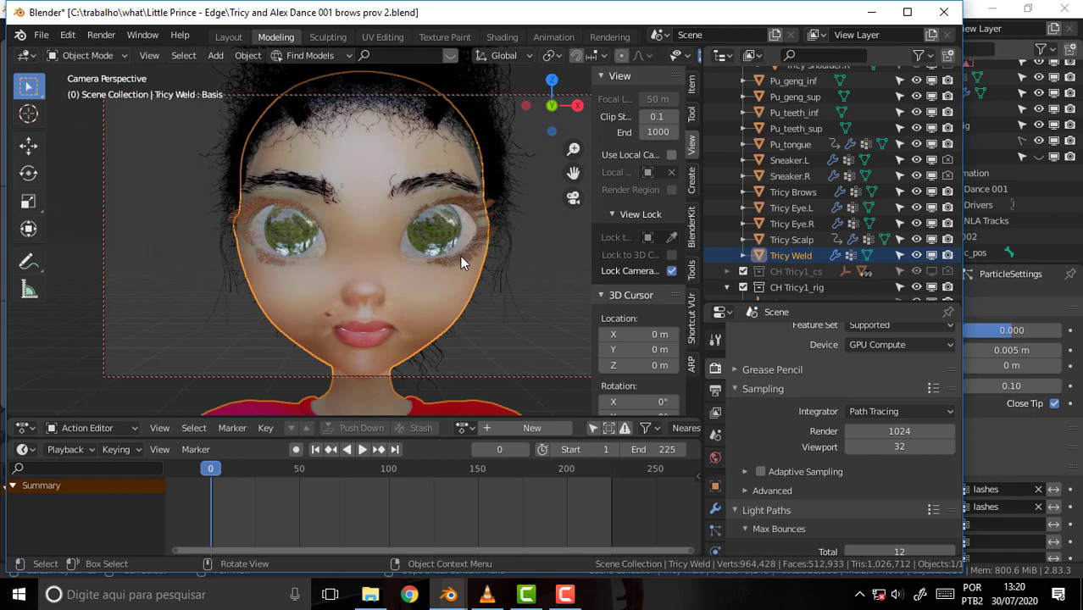
pyautogui.click(460, 255)
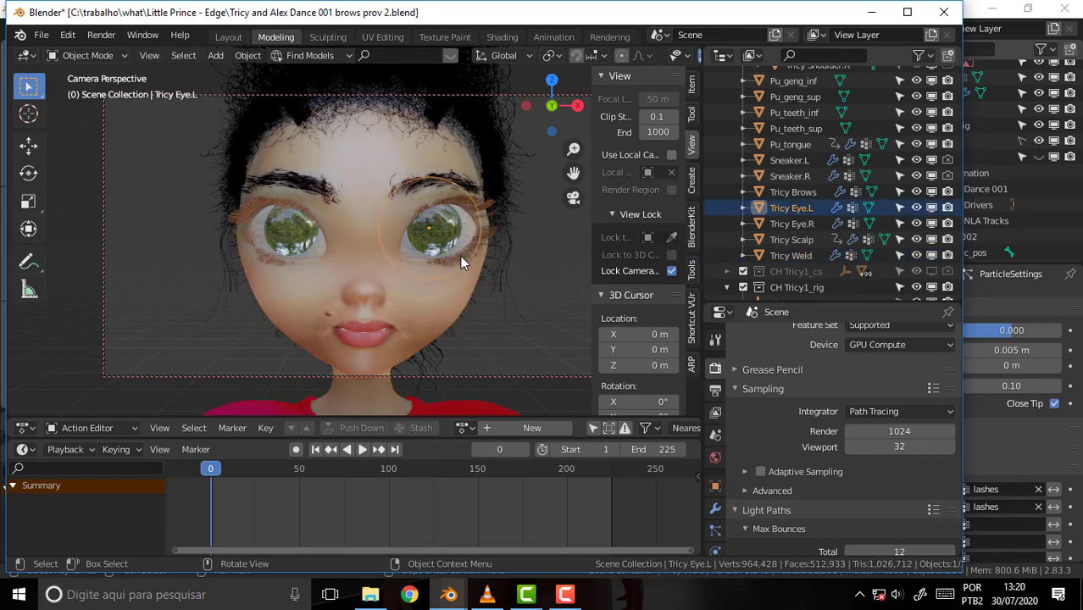
pyautogui.click(447, 177)
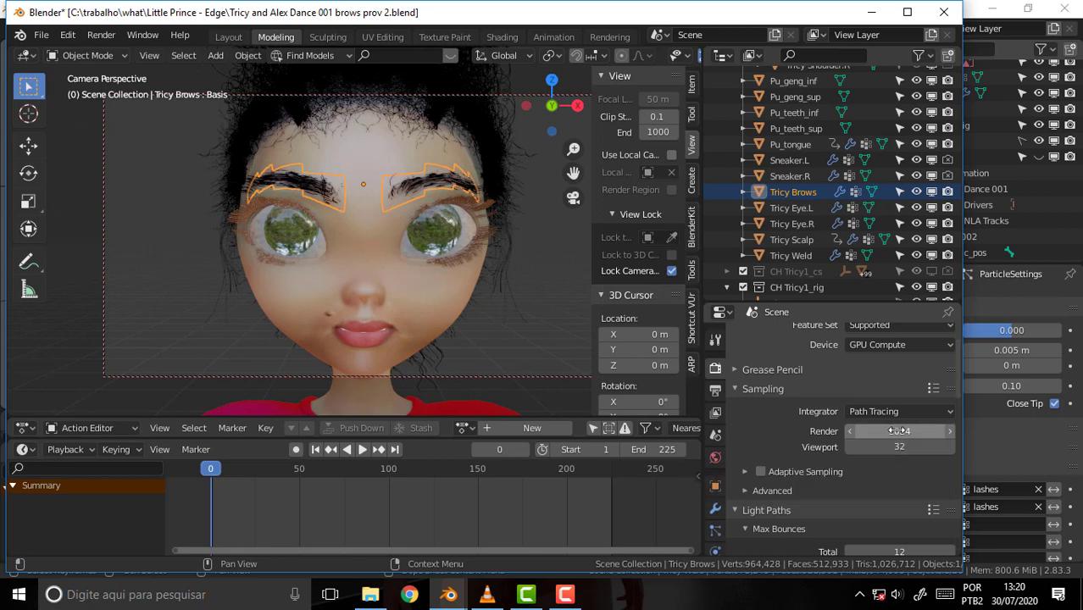
# Set the Render samples field under Sampling to 256.
pyautogui.click(898, 431)
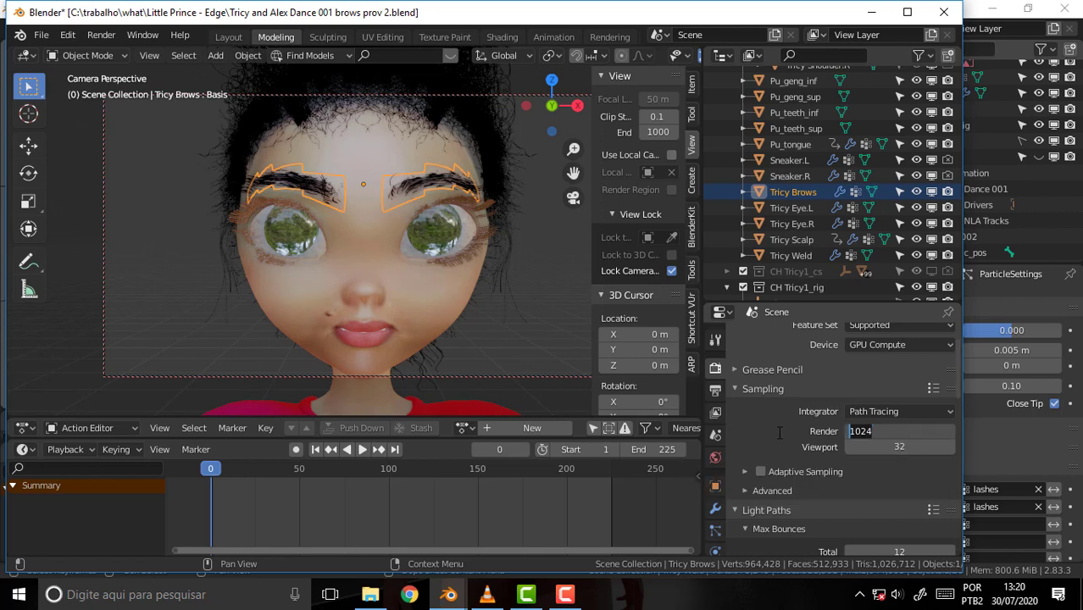
pyautogui.write('256')
pyautogui.press('Return')
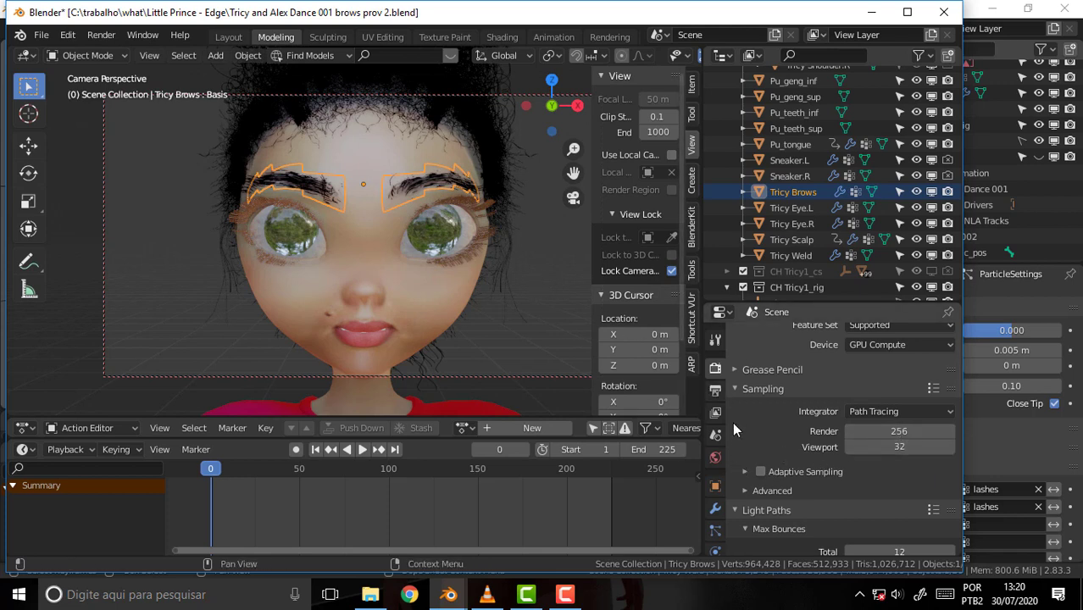
# Show the Tricy Brows hair particle system in the Modifier and Particles properties.
pyautogui.click(716, 508)
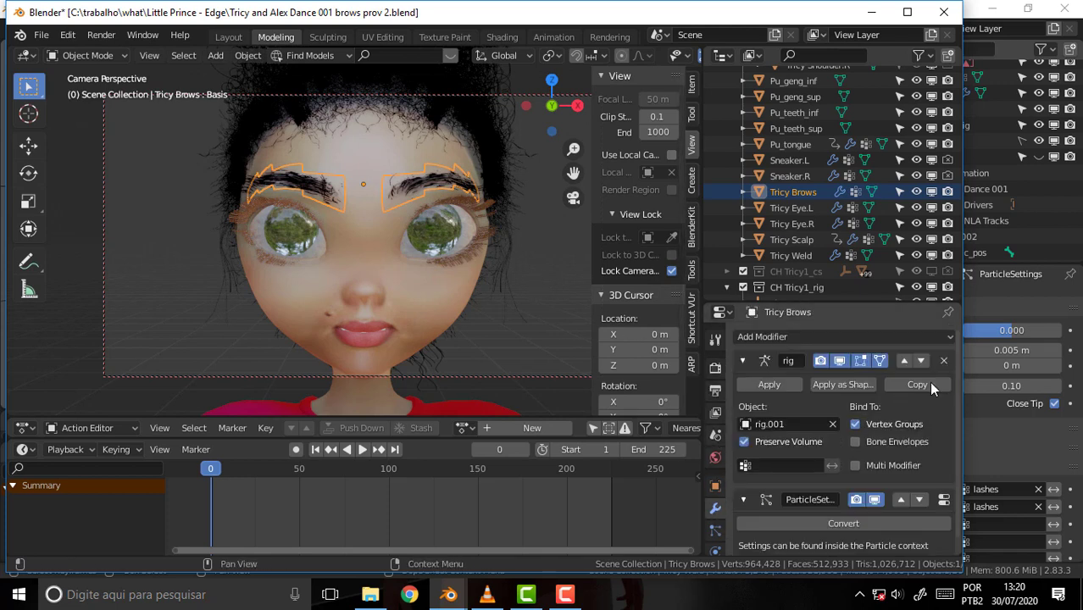
pyautogui.scroll(-1, 815, 449)
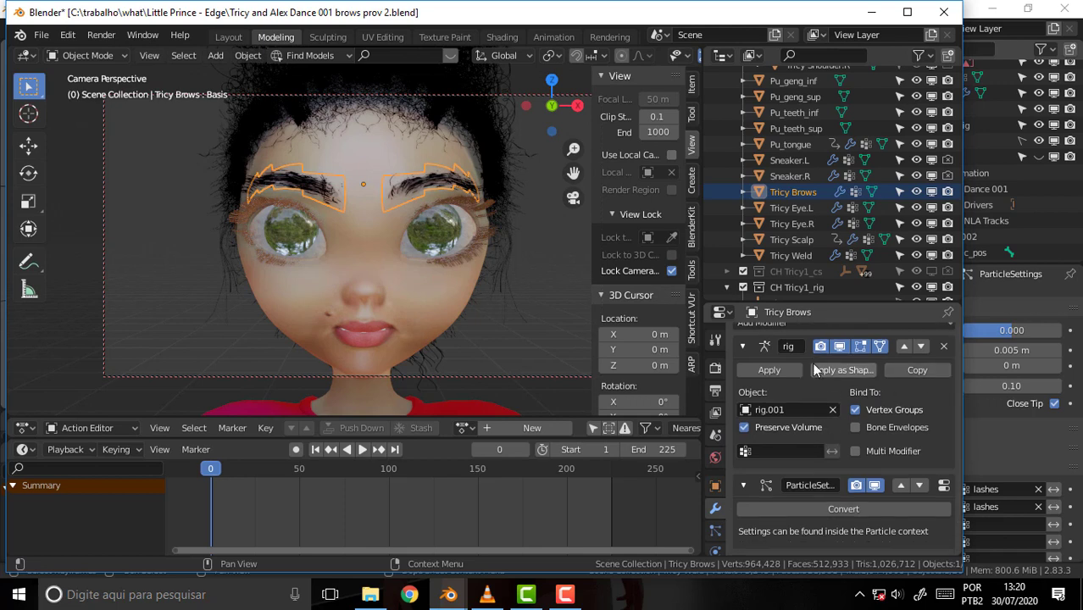
pyautogui.click(715, 529)
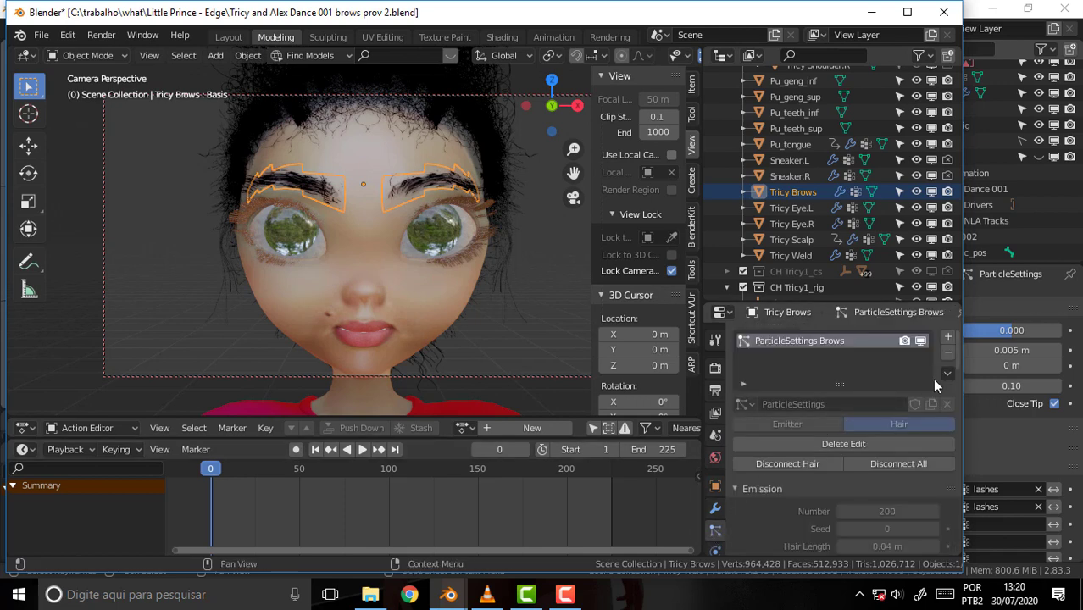
pyautogui.scroll(-2, 954, 355)
pyautogui.scroll(-3, 954, 373)
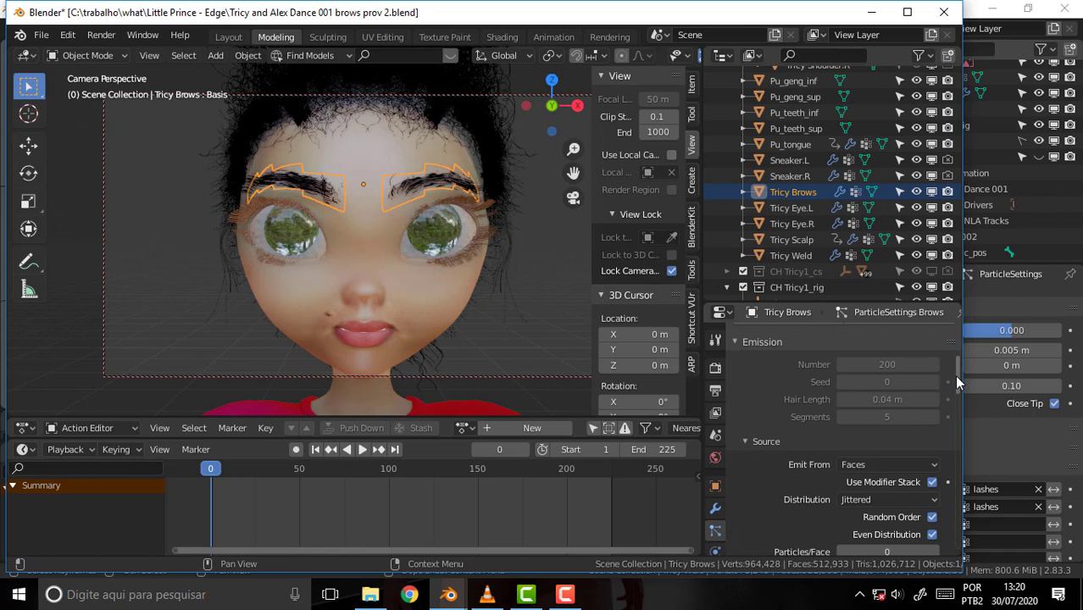
pyautogui.scroll(-4, 957, 394)
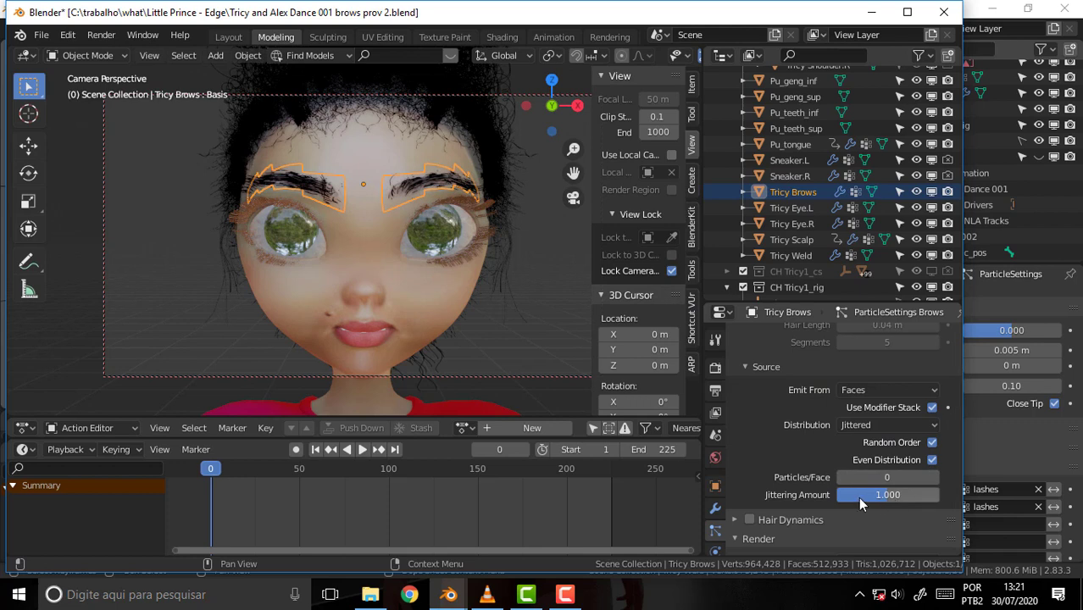
# Review the Hair Shape and Vertex Groups panels of ParticleSettings Brows against the tutorial video.
pyautogui.moveTo(956, 391); pyautogui.dragTo(960, 424)
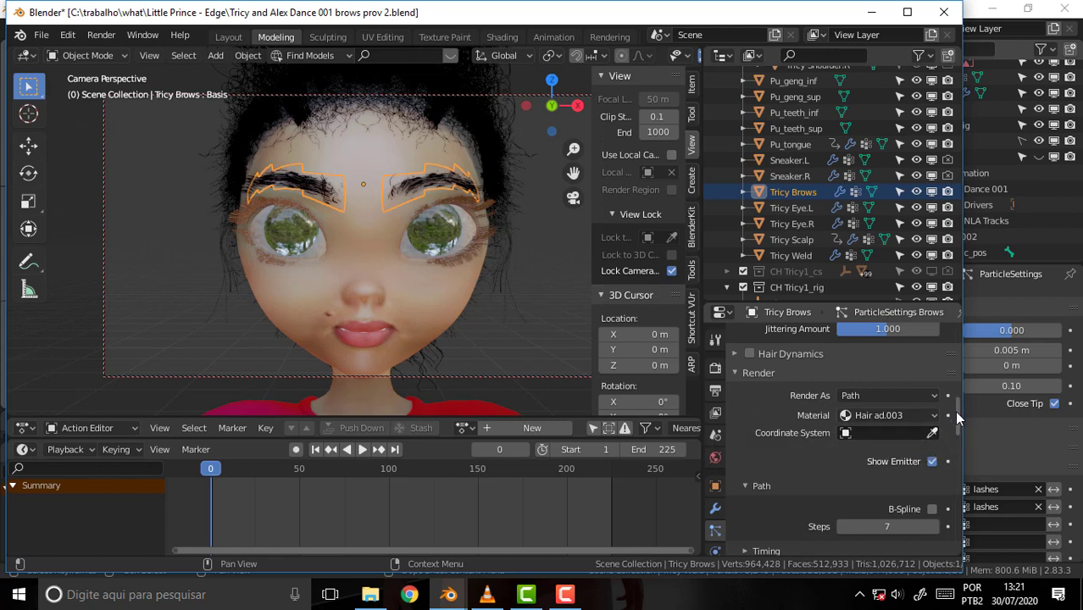
pyautogui.moveTo(954, 411); pyautogui.dragTo(954, 462)
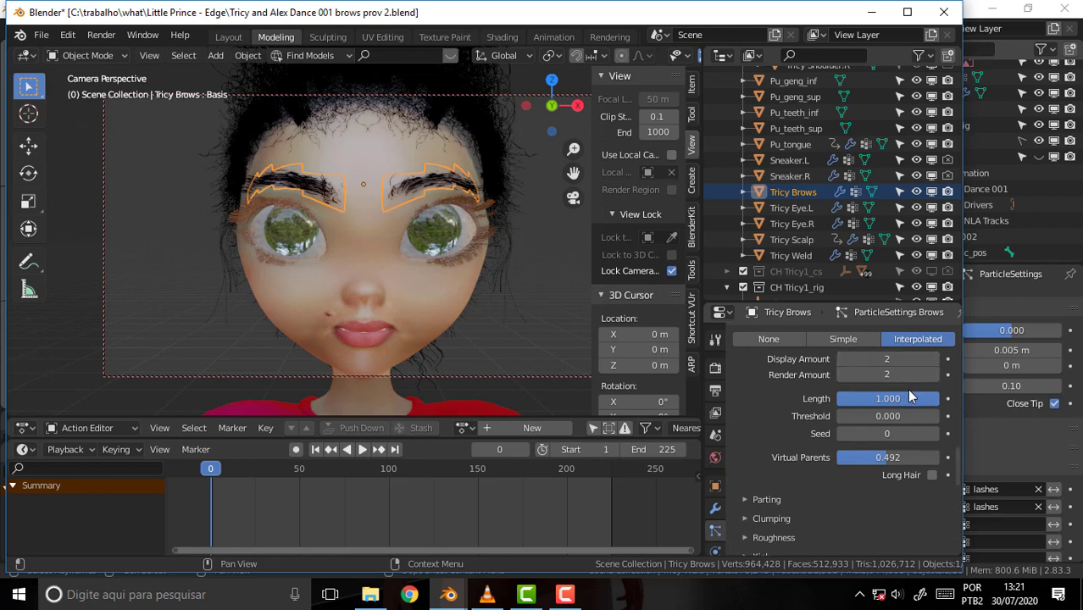
pyautogui.moveTo(955, 456); pyautogui.dragTo(960, 505)
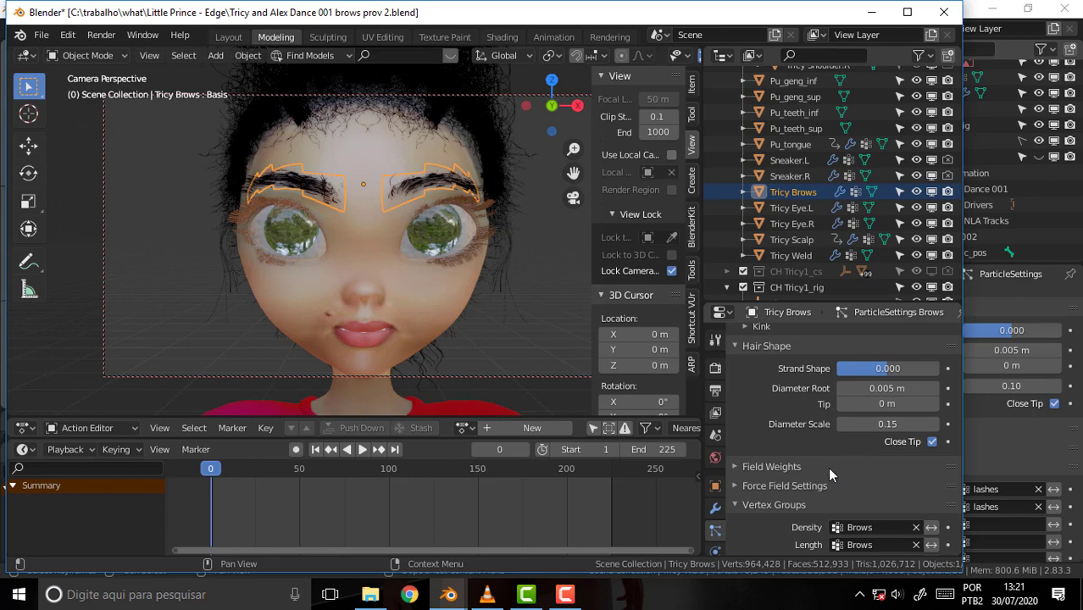
pyautogui.click(488, 595)
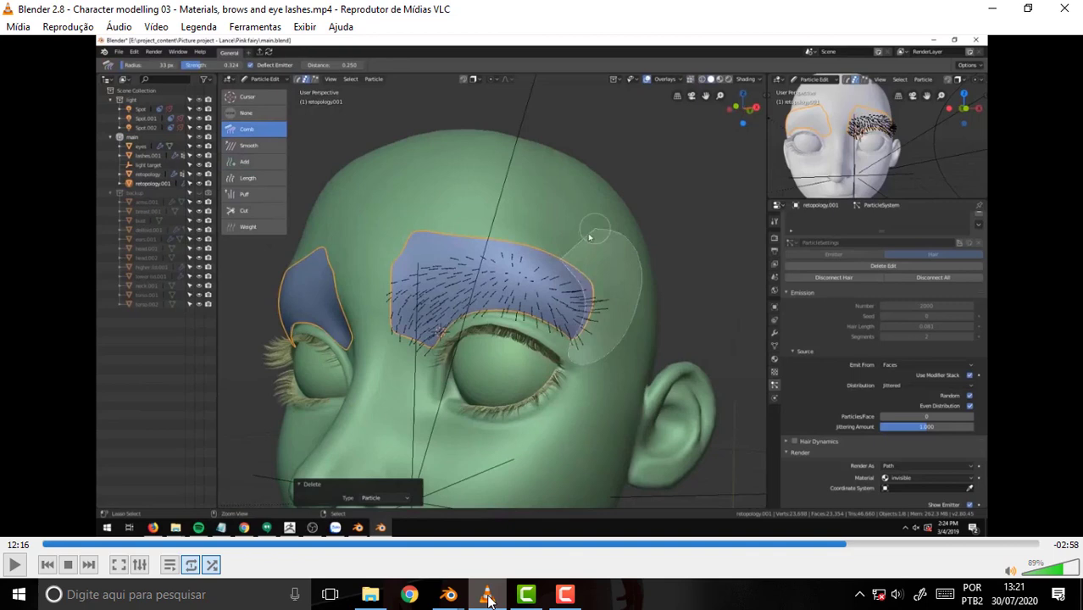
pyautogui.click(448, 595)
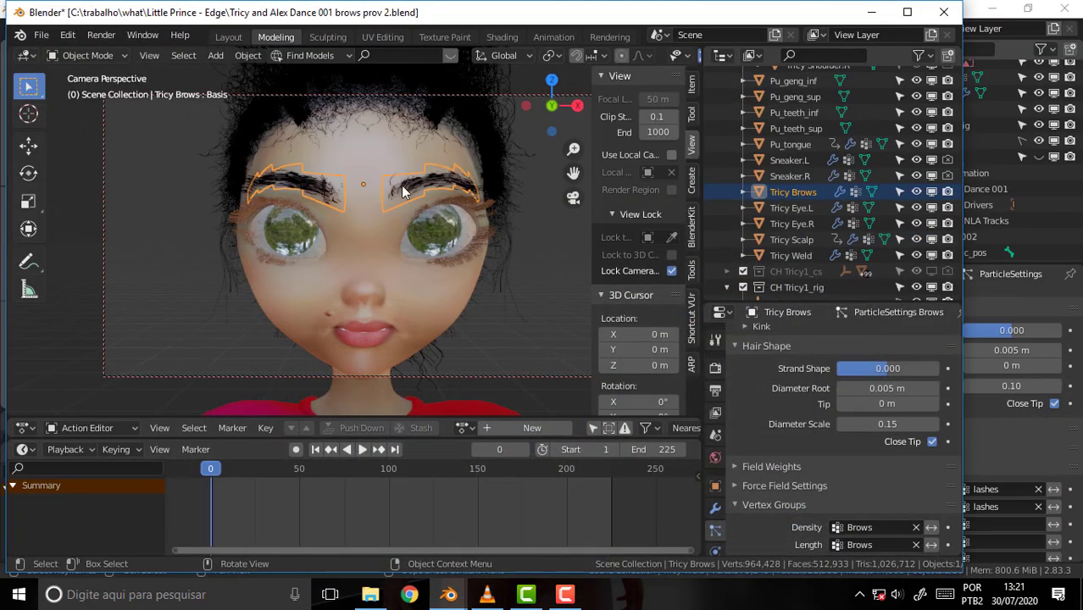
# Review the Brows particle settings, then turn off Lock Camera to View and hide the N sidebar.
pyautogui.scroll(5, 956, 487)
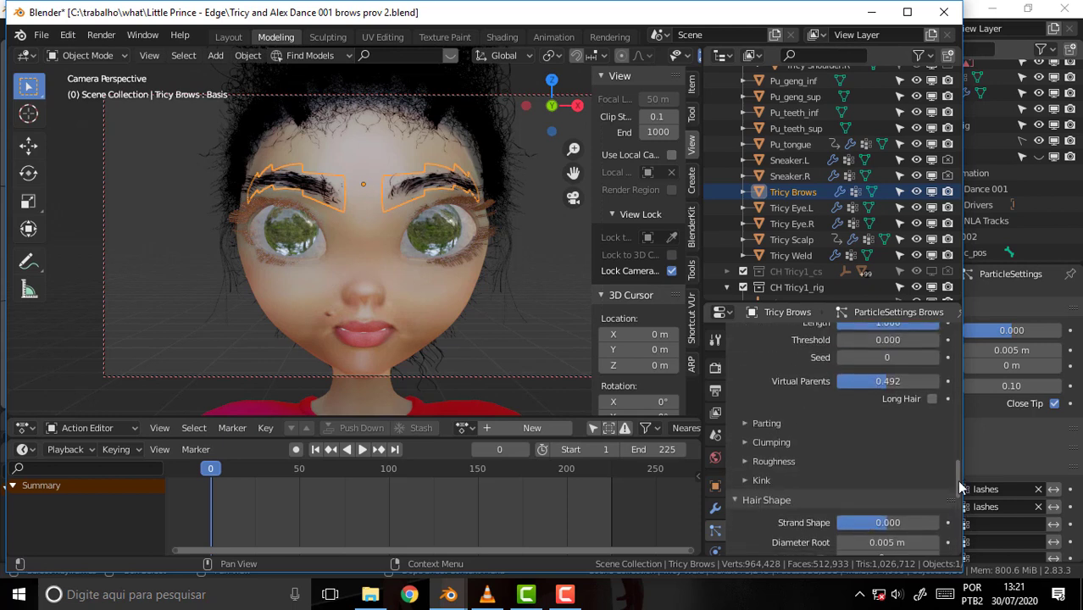
pyautogui.scroll(-3, 960, 487)
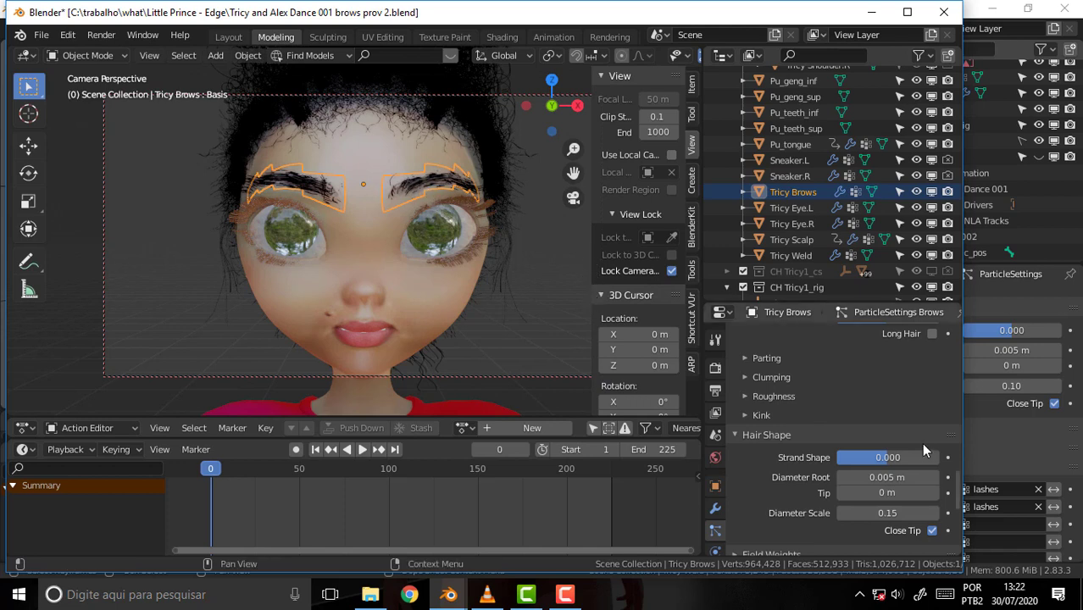
pyautogui.moveTo(956, 479); pyautogui.dragTo(962, 514)
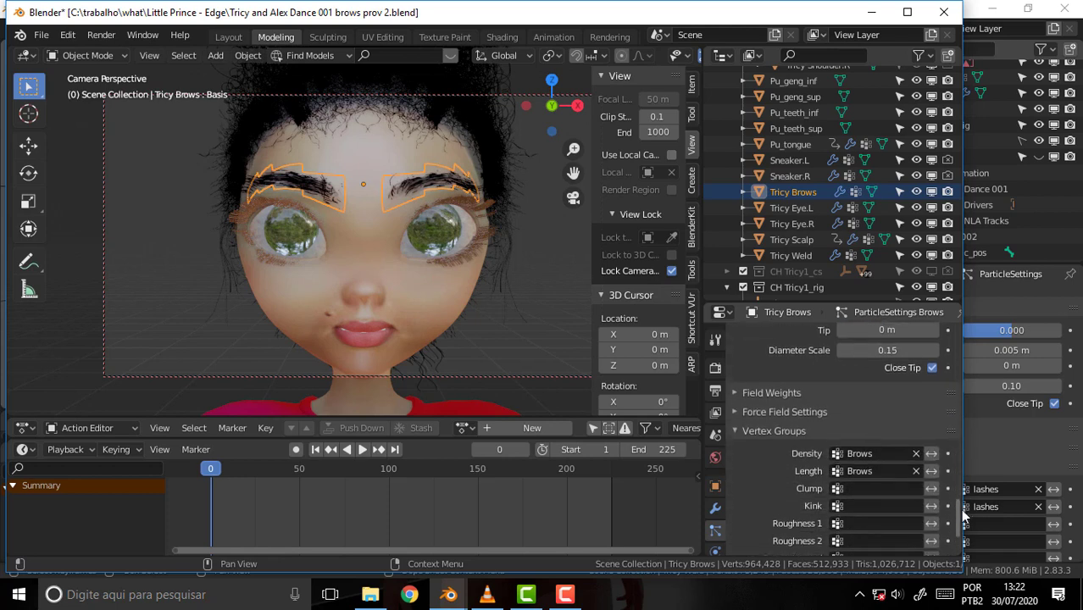
pyautogui.scroll(-1, 961, 514)
pyautogui.scroll(-1, 964, 517)
pyautogui.scroll(-2, 963, 517)
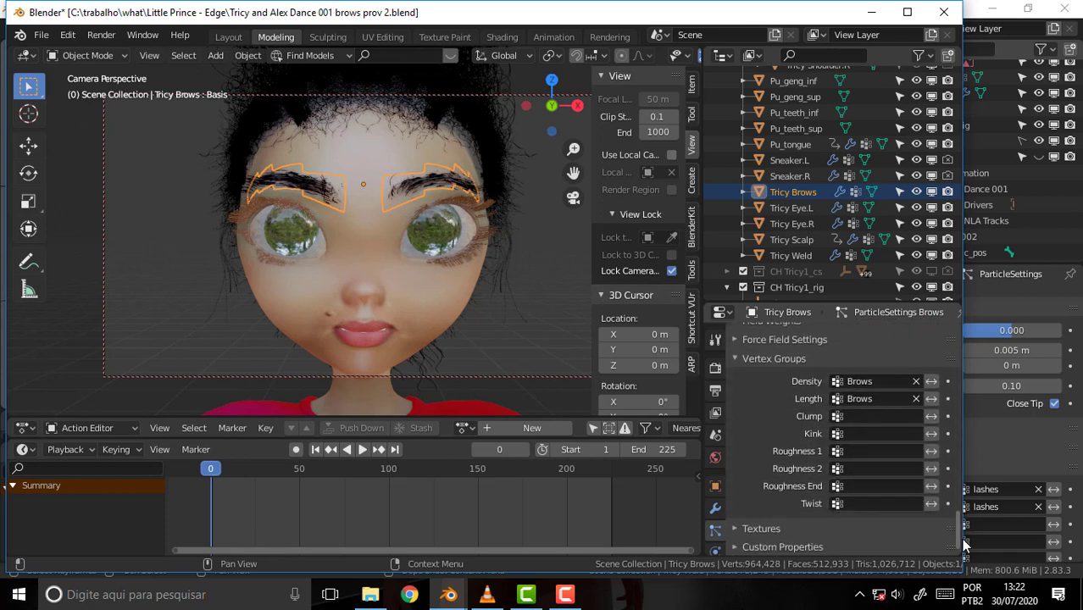
pyautogui.scroll(9, 964, 518)
pyautogui.scroll(-1, 965, 519)
pyautogui.scroll(-4, 964, 518)
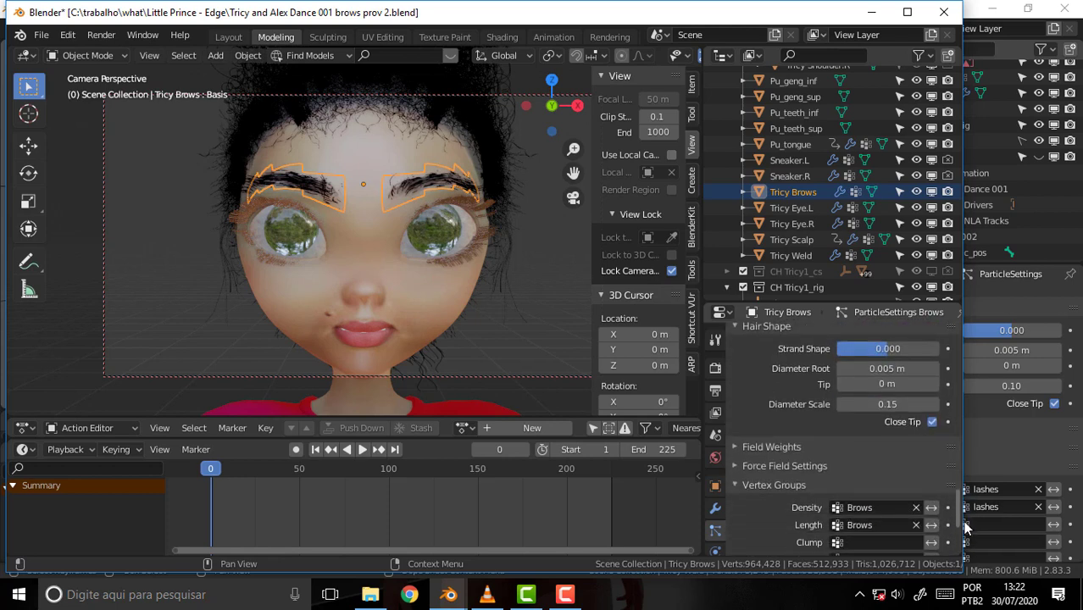
pyautogui.scroll(-1, 965, 518)
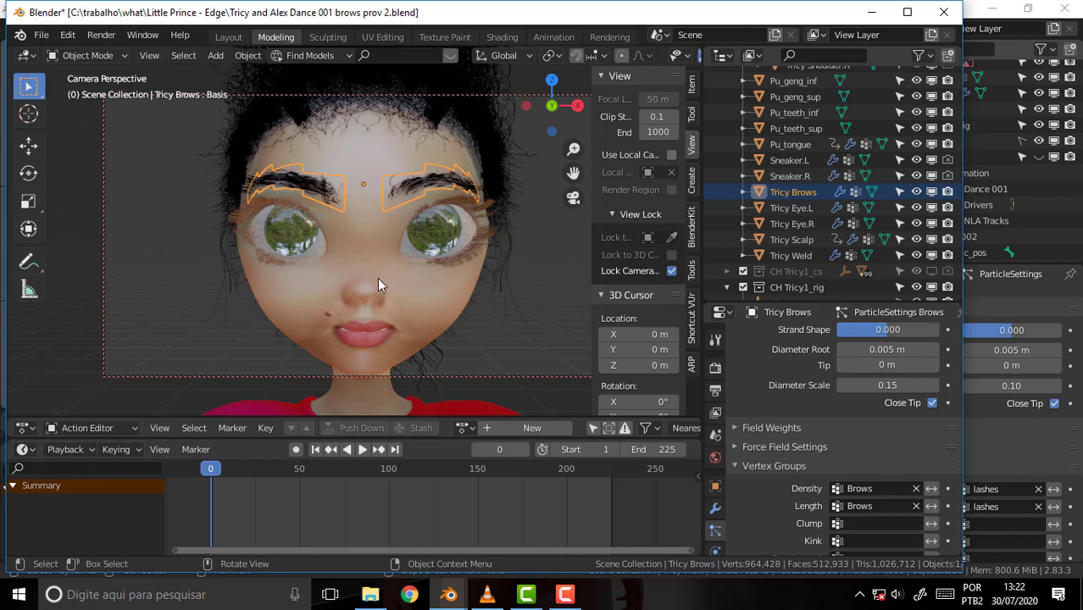
pyautogui.click(672, 270)
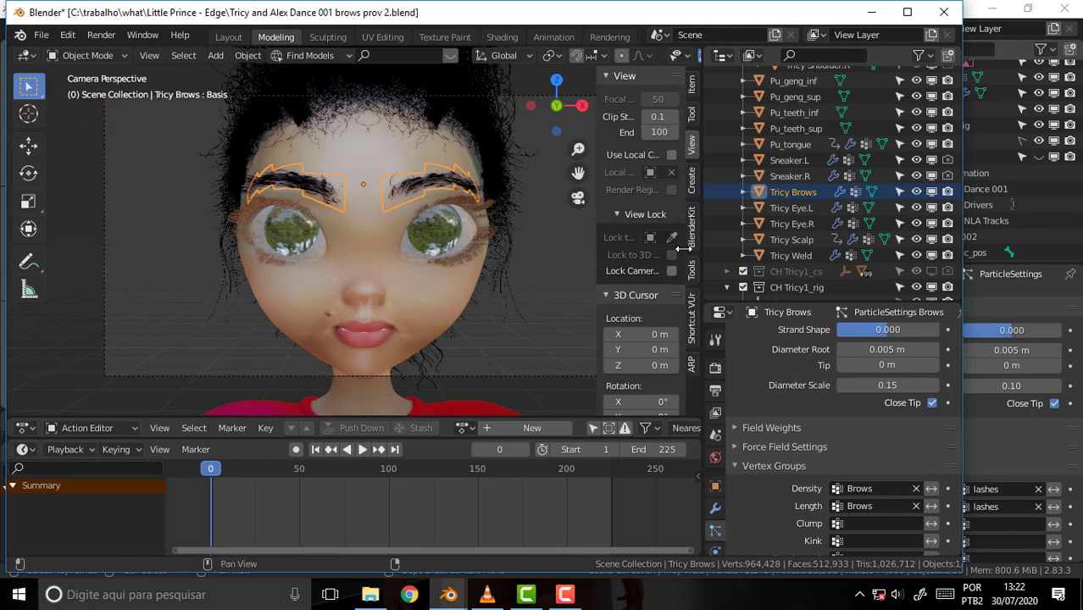
pyautogui.press('n')
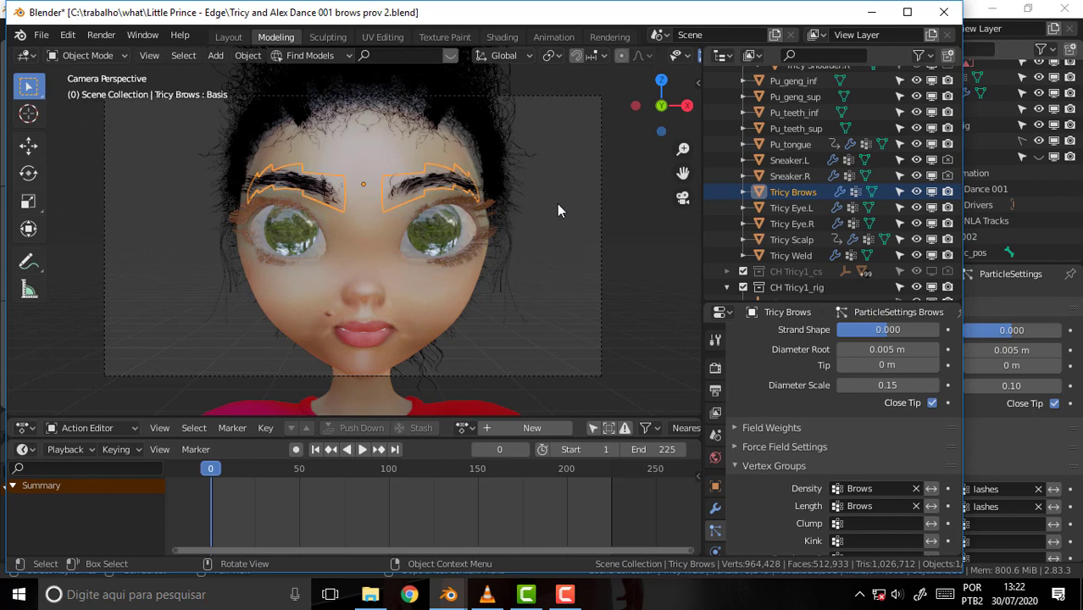
# Save Tricy and Alex Dance 001 brows prov 2.blend and review the Children particle settings.
pyautogui.click(41, 35)
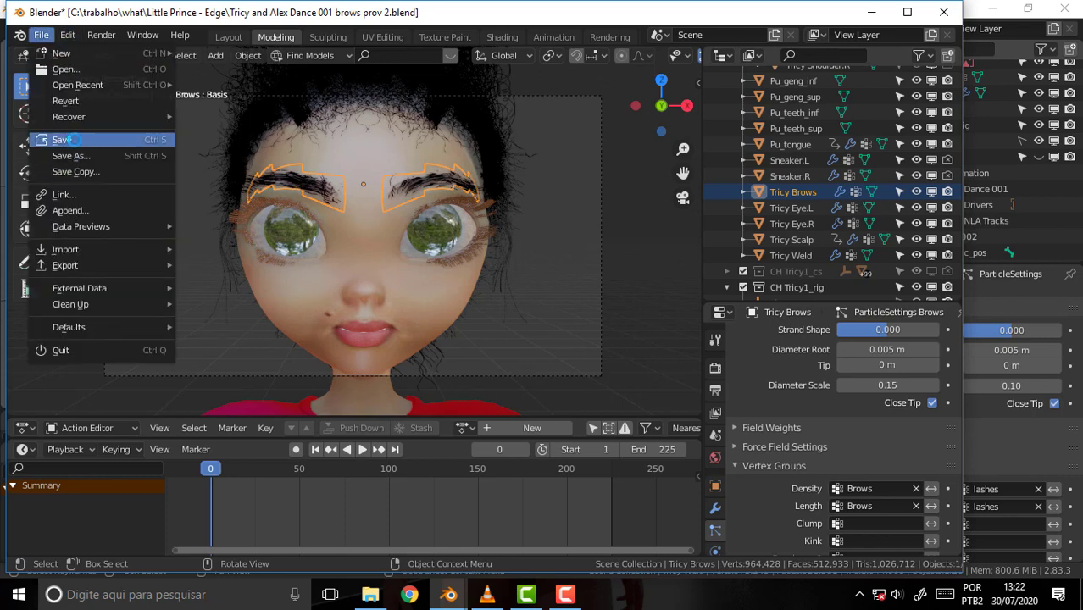
pyautogui.click(76, 141)
pyautogui.moveTo(956, 491)
pyautogui.mouseDown()
pyautogui.moveTo(955, 413)
pyautogui.moveTo(958, 439)
pyautogui.mouseUp()
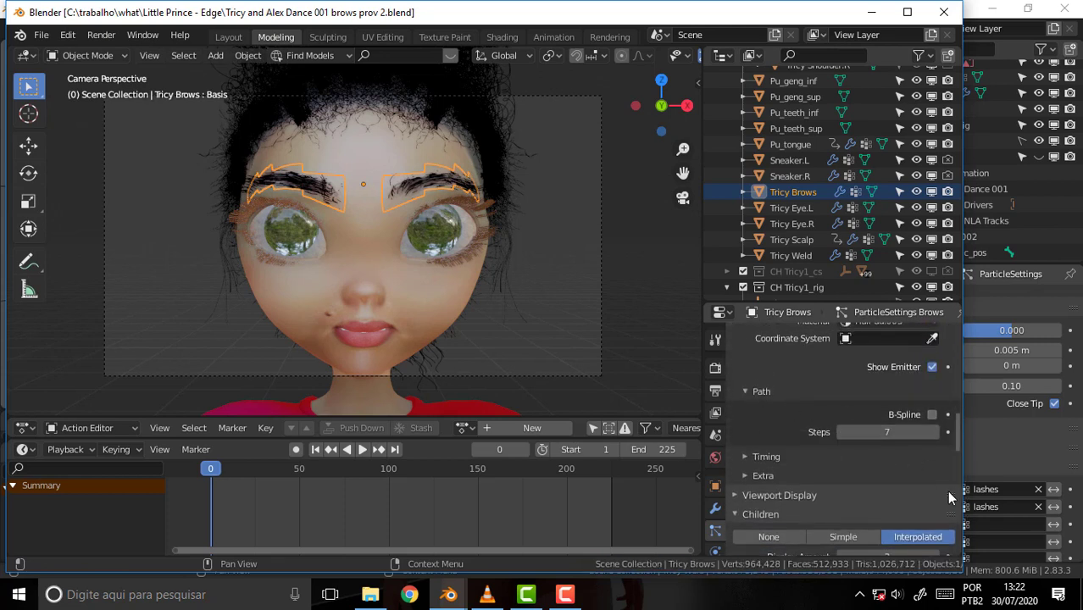
pyautogui.moveTo(957, 434); pyautogui.dragTo(952, 407)
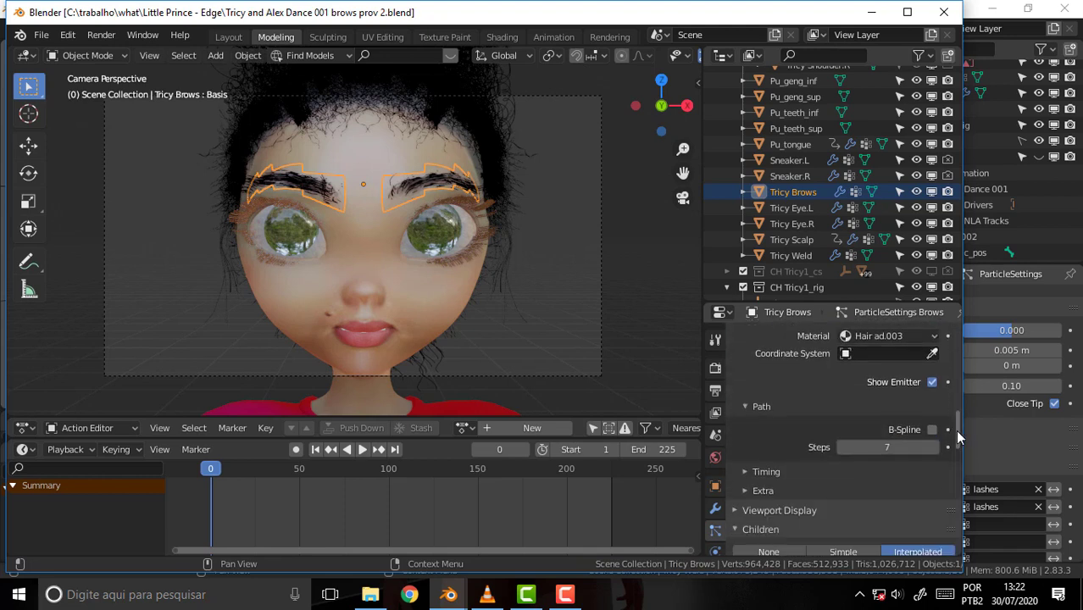
pyautogui.moveTo(952, 407); pyautogui.dragTo(958, 438)
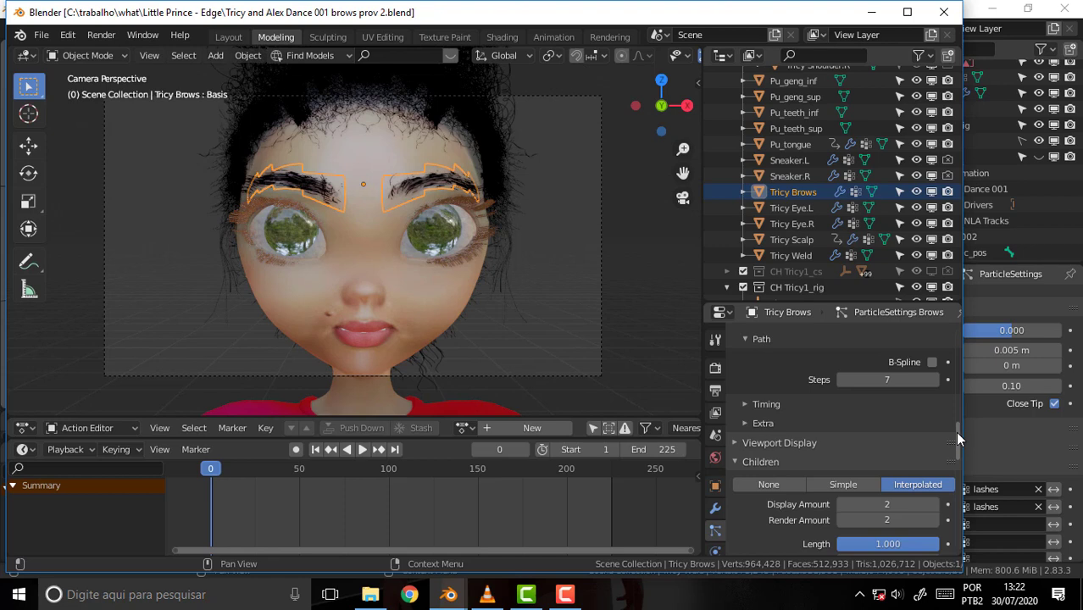
pyautogui.moveTo(958, 438)
pyautogui.mouseDown()
pyautogui.moveTo(966, 542)
pyautogui.moveTo(961, 463)
pyautogui.mouseUp()
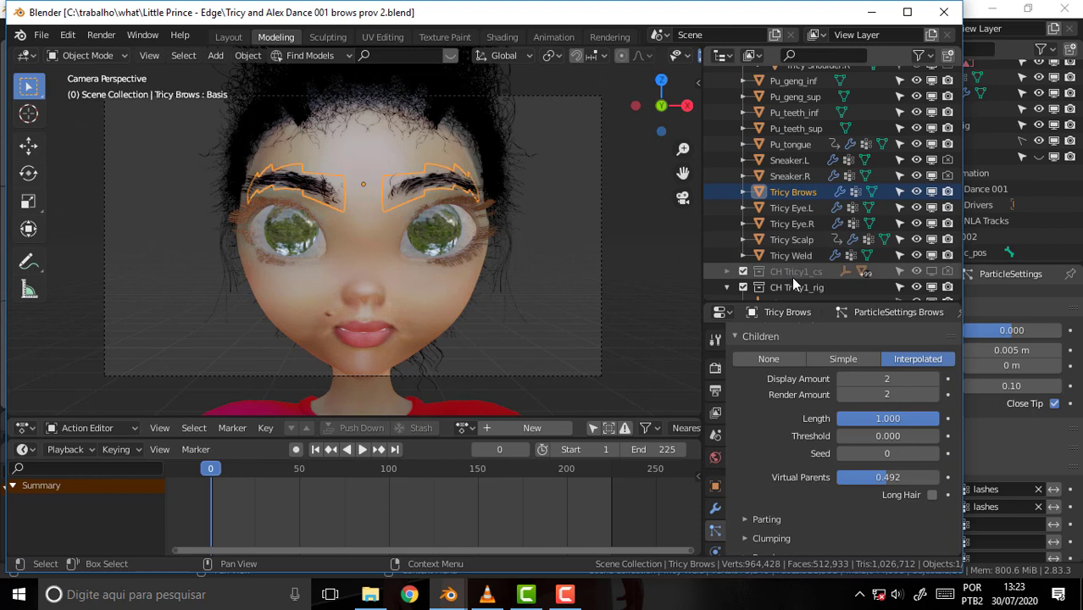
# Enable viewport visibility for rig.001 under CH Tricy1_rig > char_grp in the Outliner.
pyautogui.scroll(-3, 834, 280)
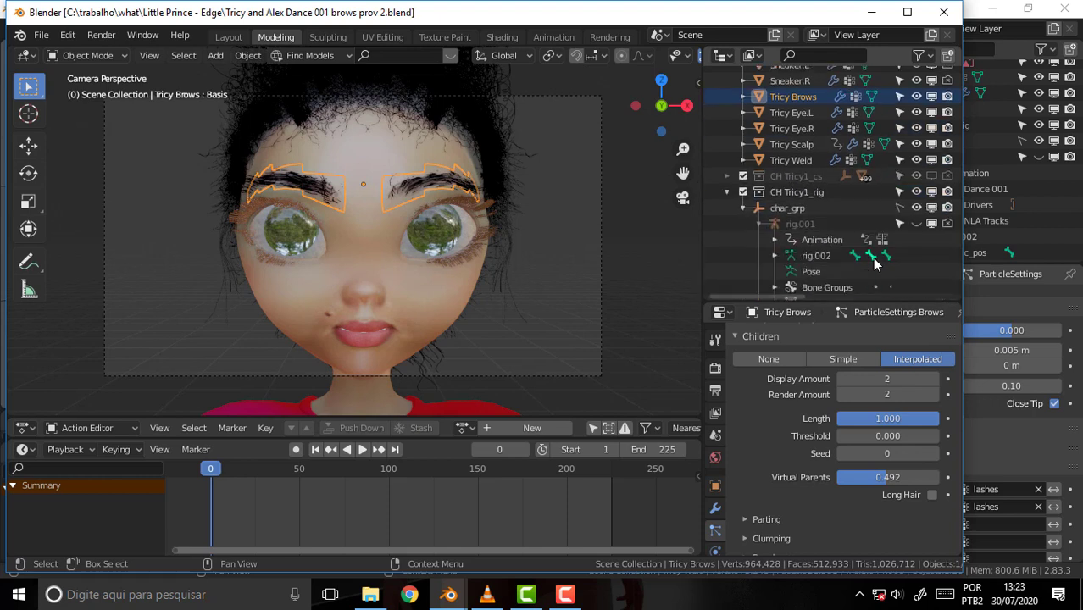
pyautogui.click(915, 223)
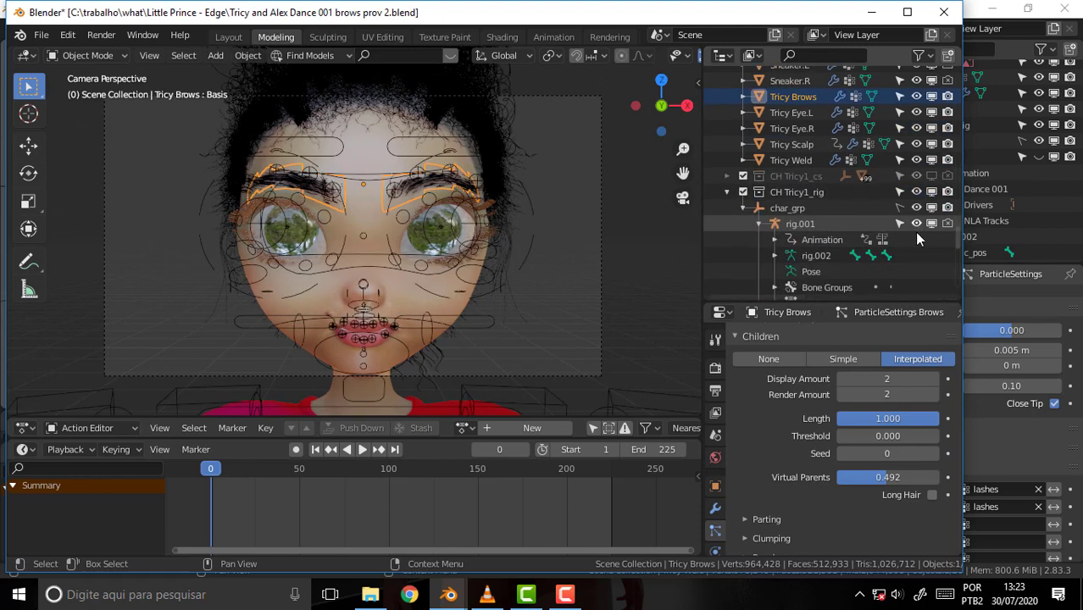
# Put rig.001 in Pose Mode, select both c_eyelid_top controls and start moving them down.
pyautogui.click(318, 159)
pyautogui.click(87, 56)
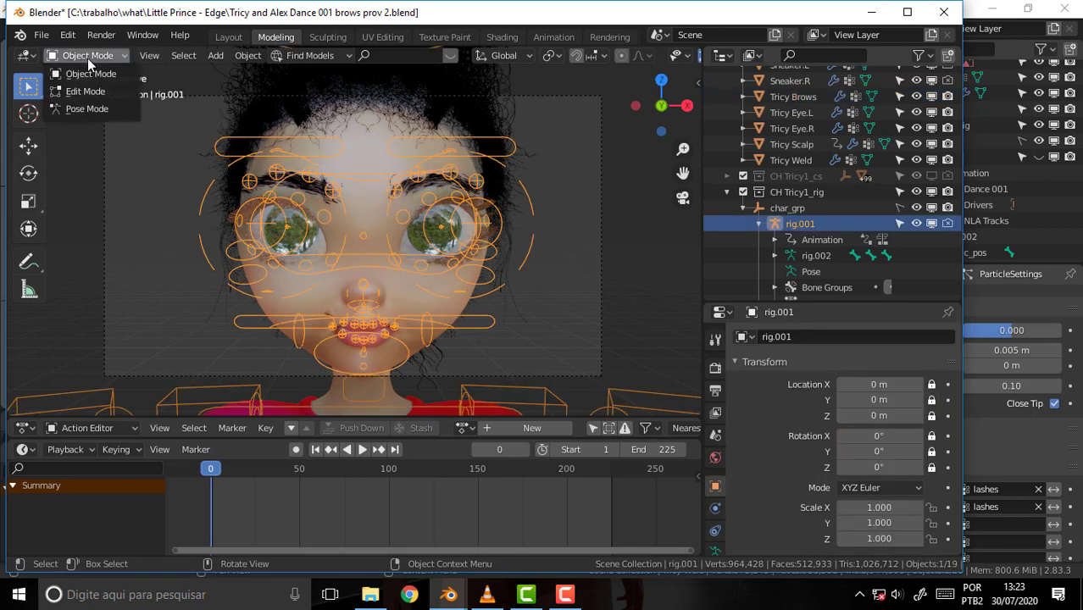
pyautogui.click(335, 149)
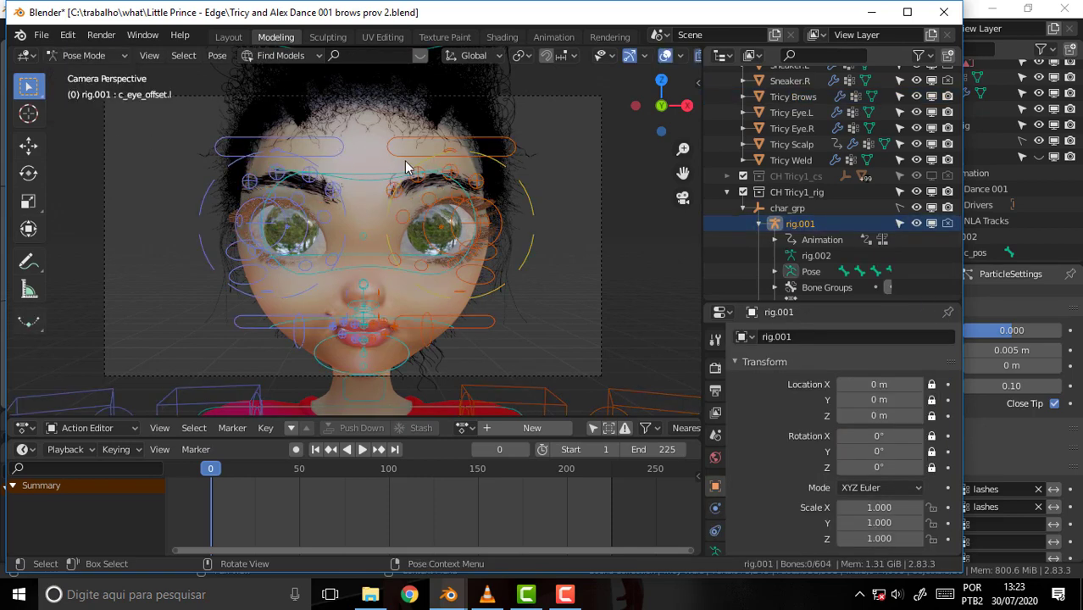
pyautogui.keyDown('shift'); pyautogui.click(407, 153); pyautogui.keyUp('shift')
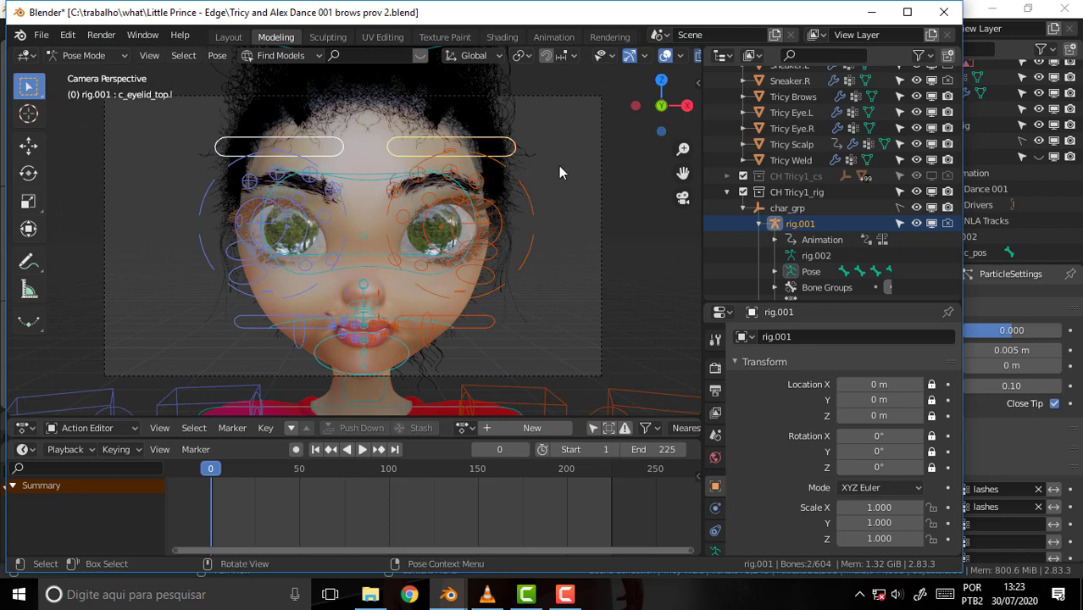
pyautogui.press('g')
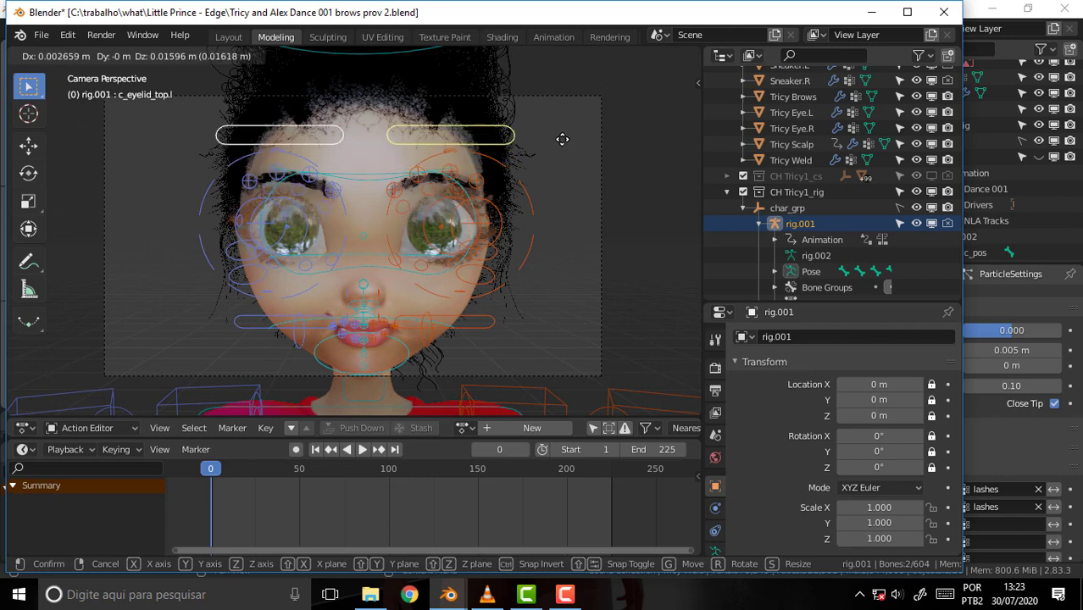
pyautogui.rightClick(556, 200)
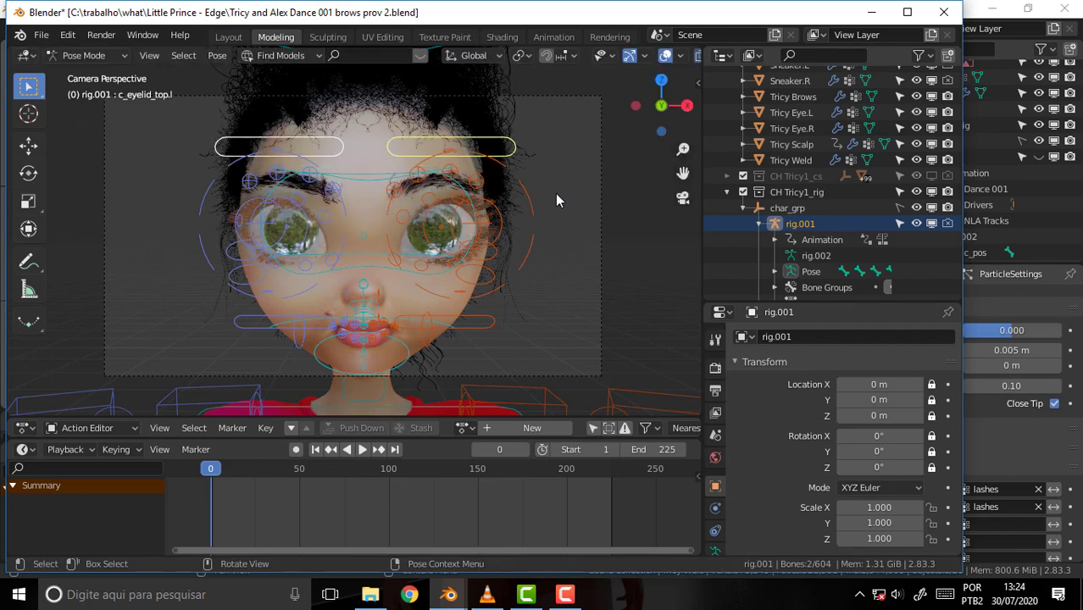
pyautogui.click(395, 193)
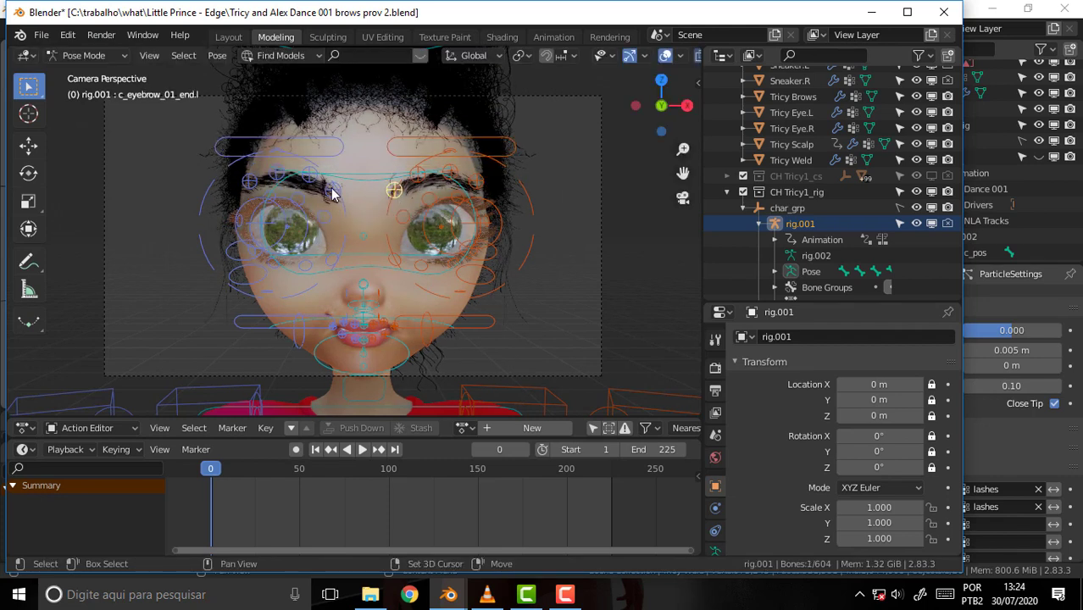
pyautogui.hotkey('ctrl', 'shift', 'm')
pyautogui.press('g')
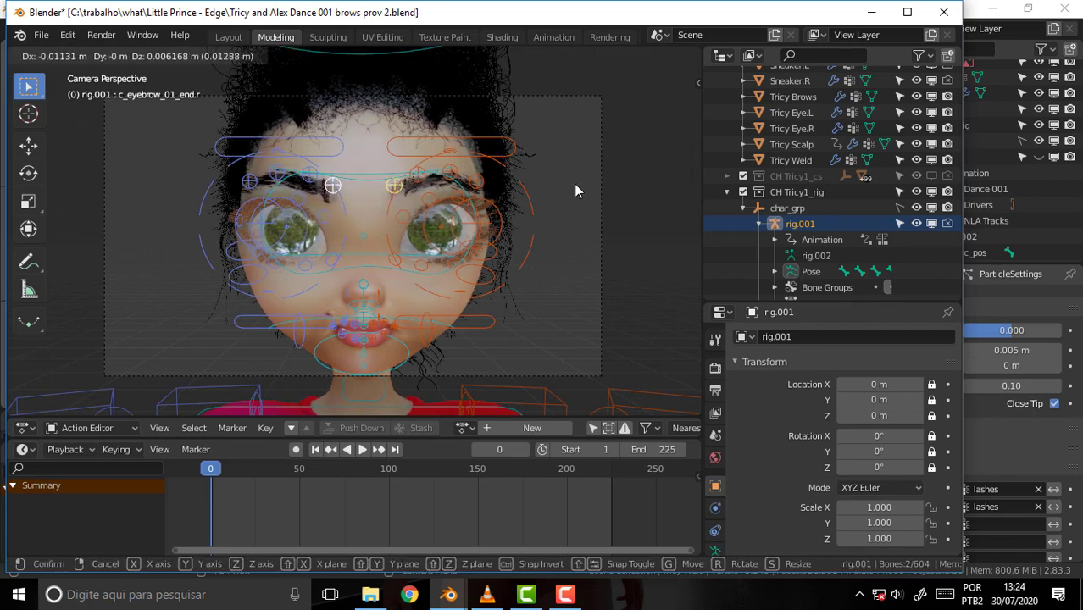
pyautogui.rightClick(542, 195)
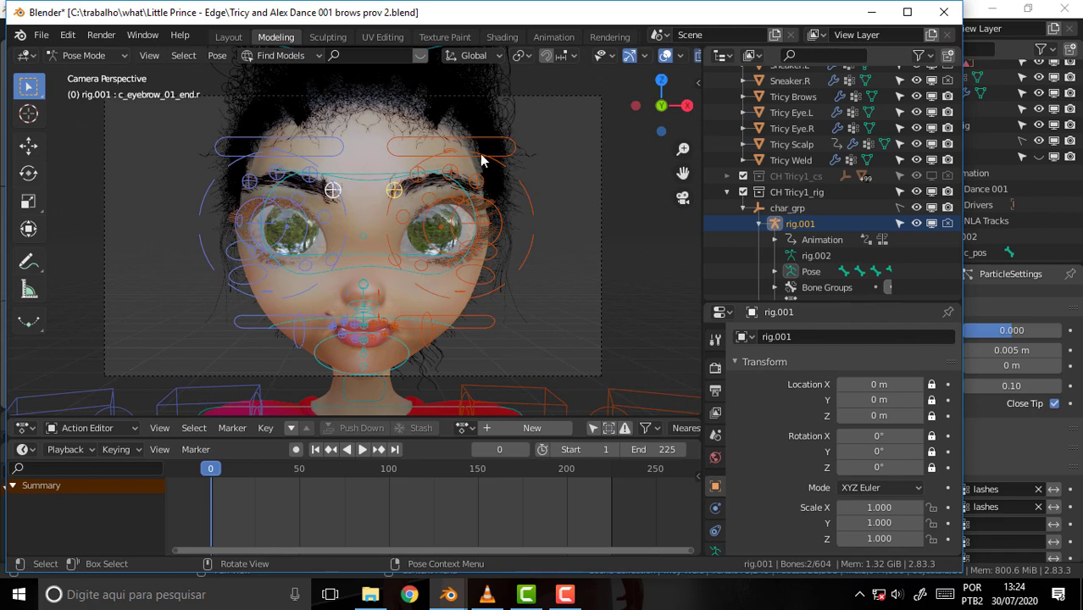
pyautogui.click(467, 159)
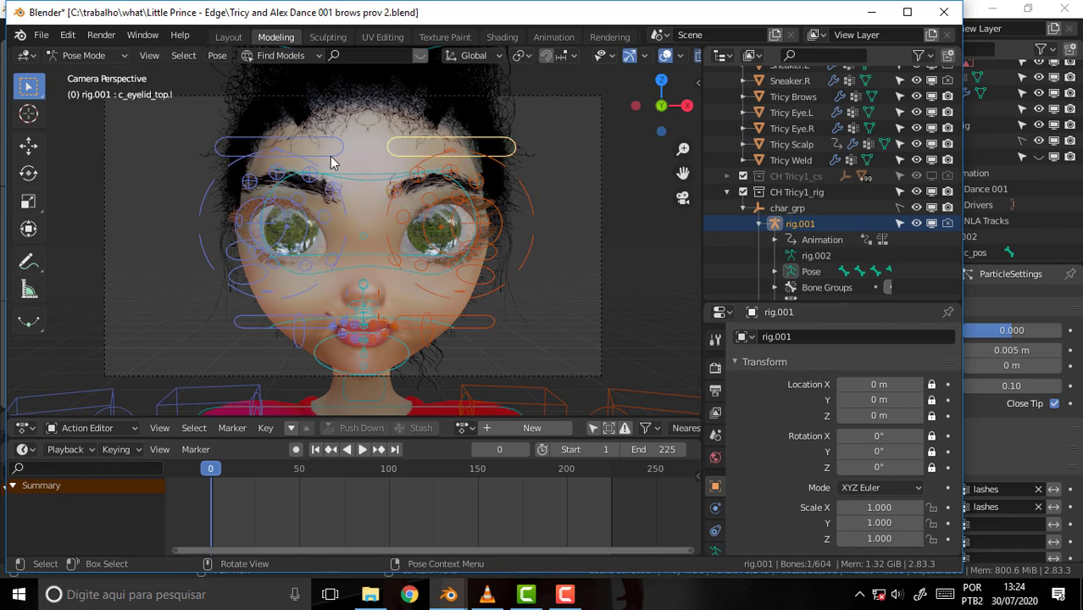
pyautogui.hotkey('ctrl', 'shift', 'm')
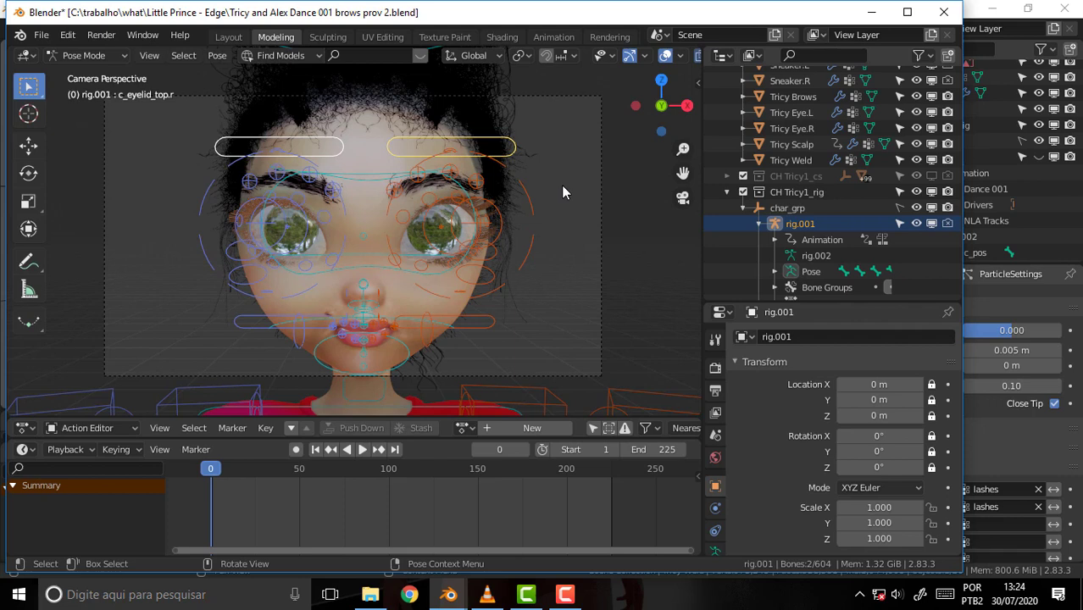
pyautogui.press('g')
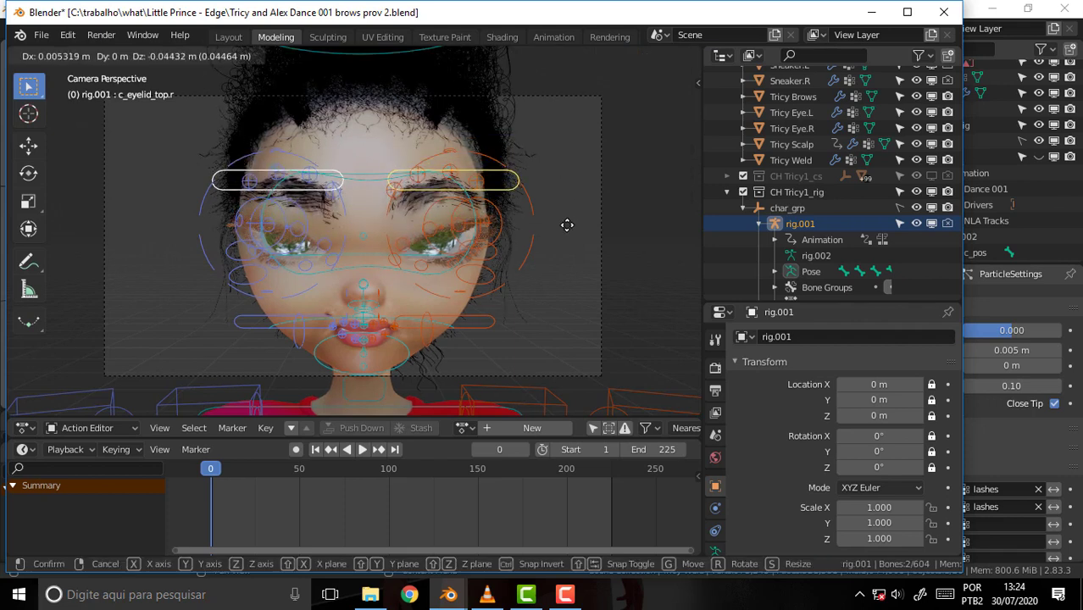
pyautogui.press('Escape')
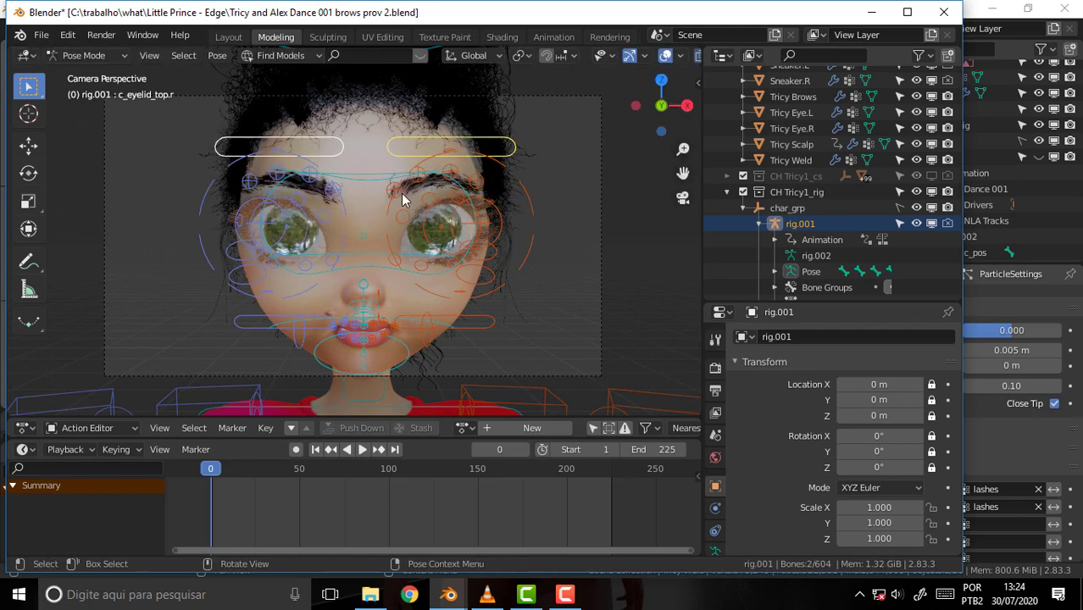
# Select the left eye and eyebrow controls, including c_eyebrow_02.l and c_eyebrow_03.l.
pyautogui.keyDown('shift'); pyautogui.click(420, 188); pyautogui.keyUp('shift')
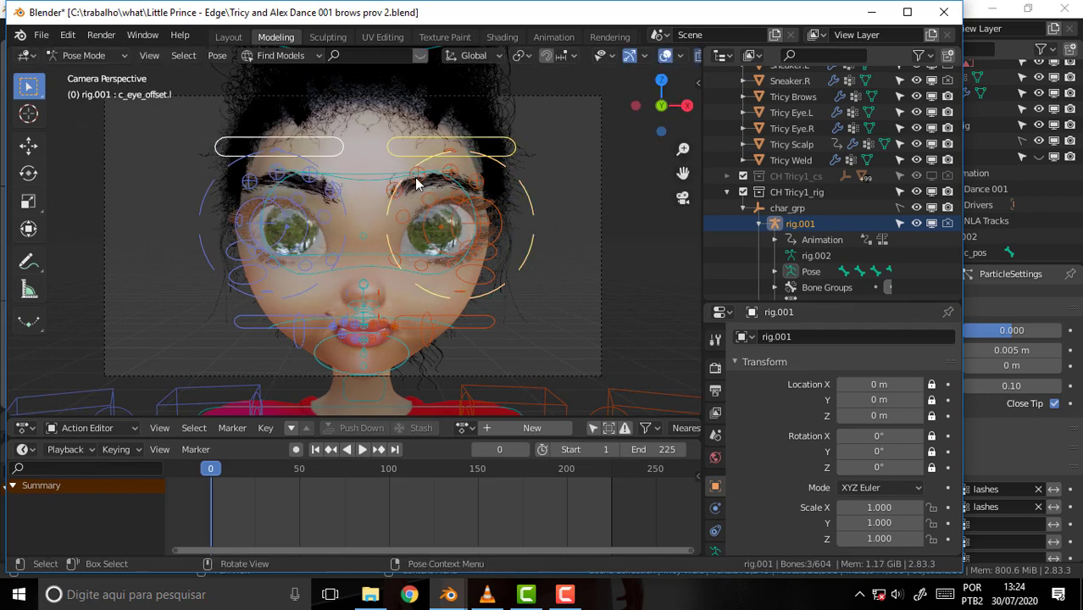
pyautogui.click(404, 182)
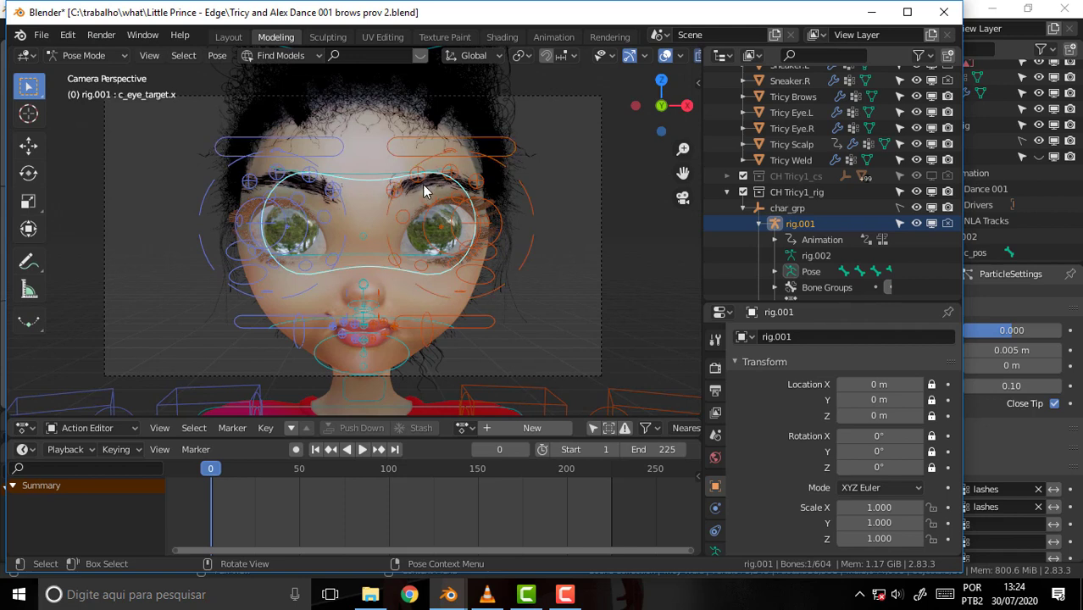
pyautogui.click(407, 191)
pyautogui.keyDown('shift'); pyautogui.click(422, 190); pyautogui.keyUp('shift')
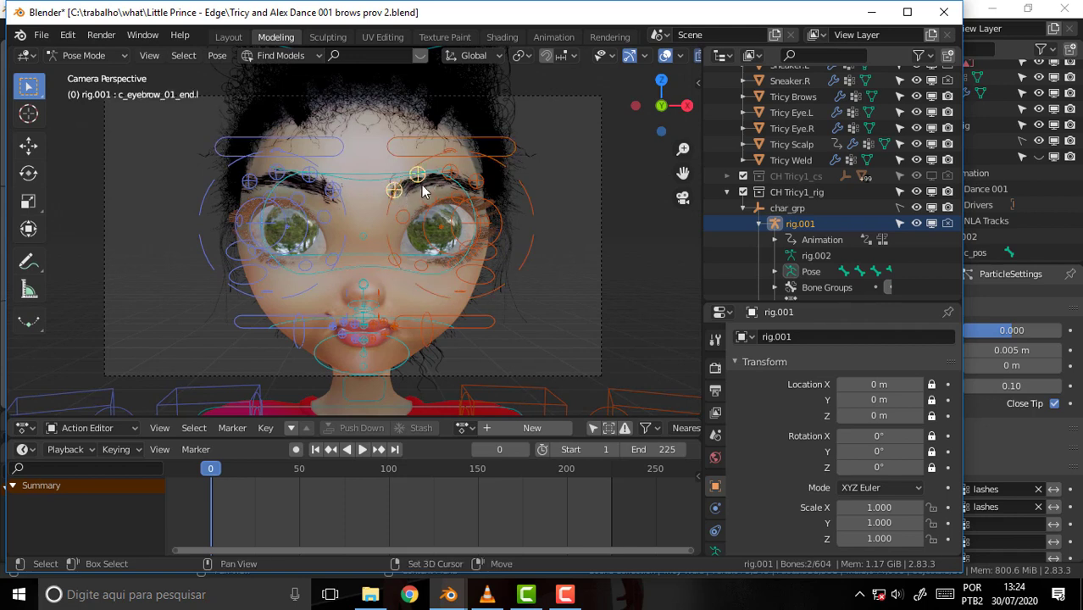
pyautogui.keyDown('shift'); pyautogui.click(479, 179); pyautogui.keyUp('shift')
pyautogui.keyDown('shift'); pyautogui.click(476, 181); pyautogui.keyUp('shift')
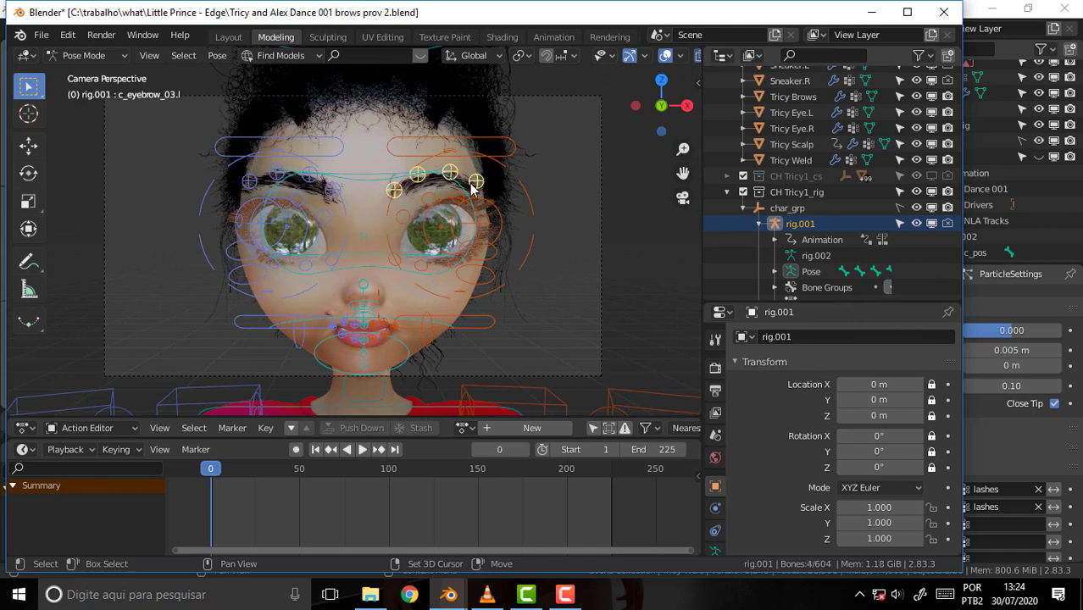
# Add the right eyebrow controls and both top-eyelid controls, then start lowering them with G.
pyautogui.keyDown('shift'); pyautogui.click(340, 197); pyautogui.keyUp('shift')
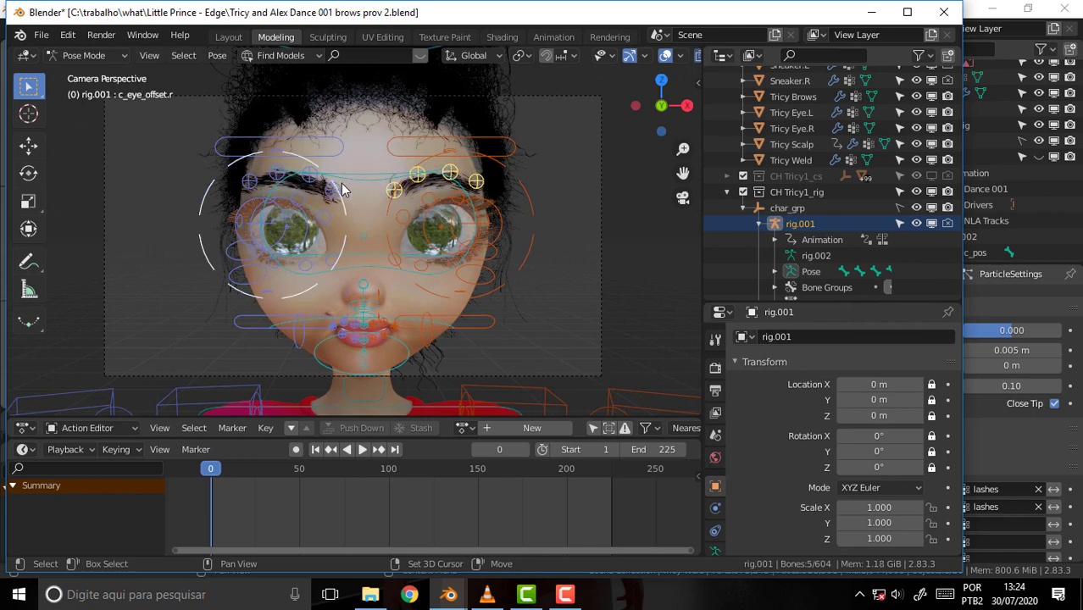
pyautogui.keyDown('shift'); pyautogui.click(332, 189); pyautogui.keyUp('shift')
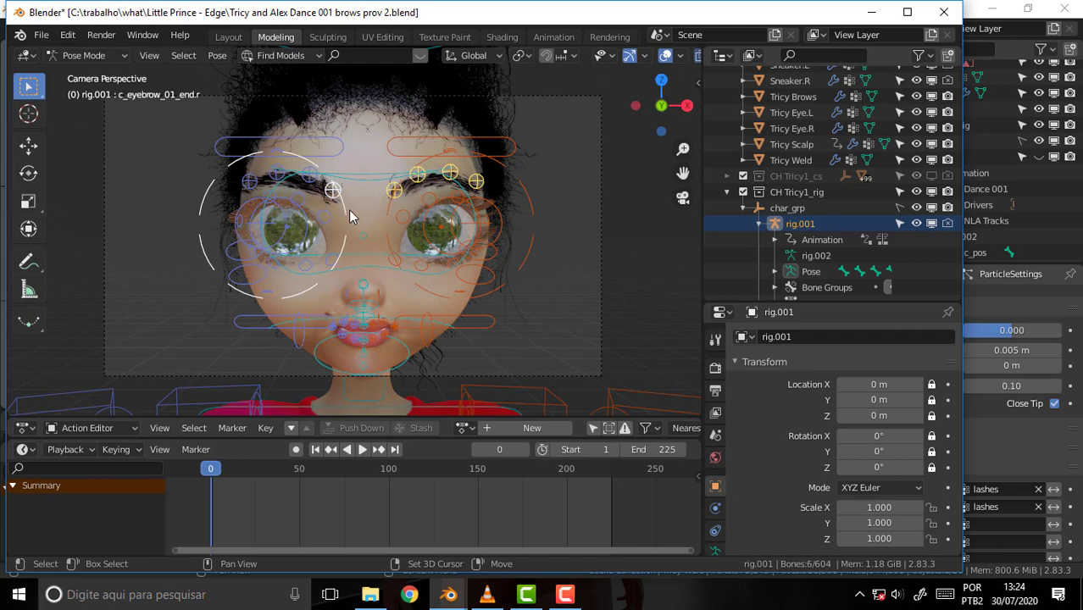
pyautogui.keyDown('shift'); pyautogui.click(348, 207); pyautogui.keyUp('shift')
pyautogui.keyDown('shift'); pyautogui.click(311, 180); pyautogui.keyUp('shift')
pyautogui.keyDown('shift'); pyautogui.click(277, 174); pyautogui.keyUp('shift')
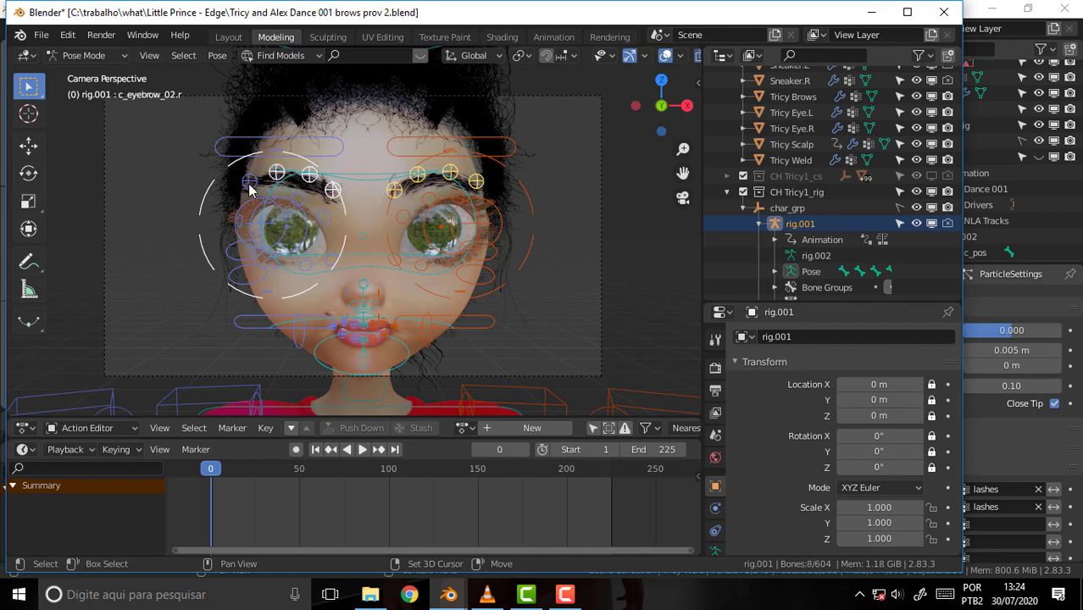
pyautogui.keyDown('shift'); pyautogui.click(344, 214); pyautogui.keyUp('shift')
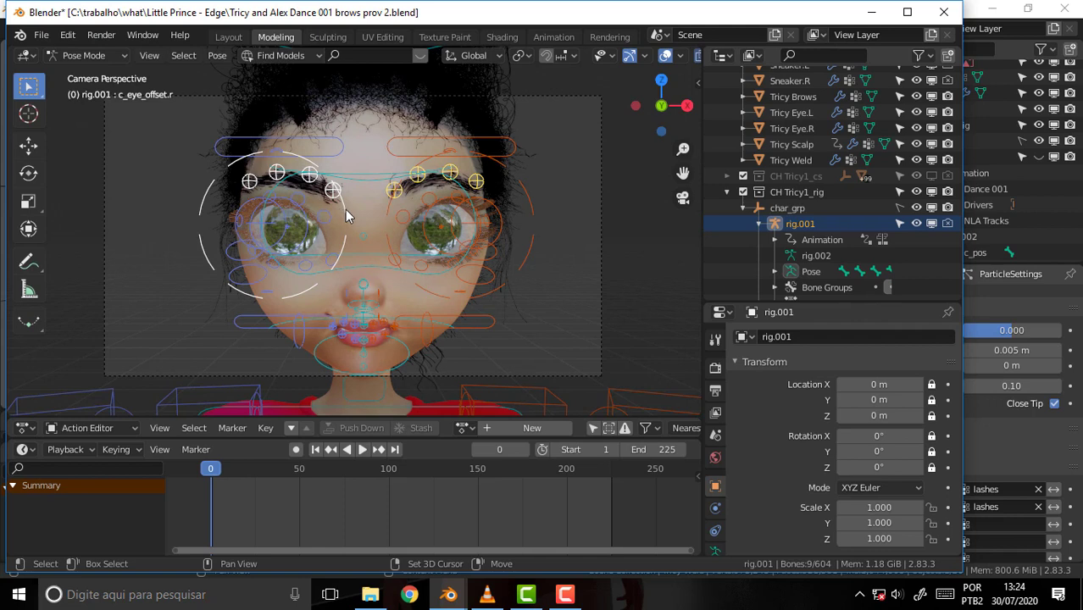
pyautogui.keyDown('shift'); pyautogui.click(398, 190); pyautogui.keyUp('shift')
pyautogui.keyDown('shift'); pyautogui.click(333, 158); pyautogui.keyUp('shift')
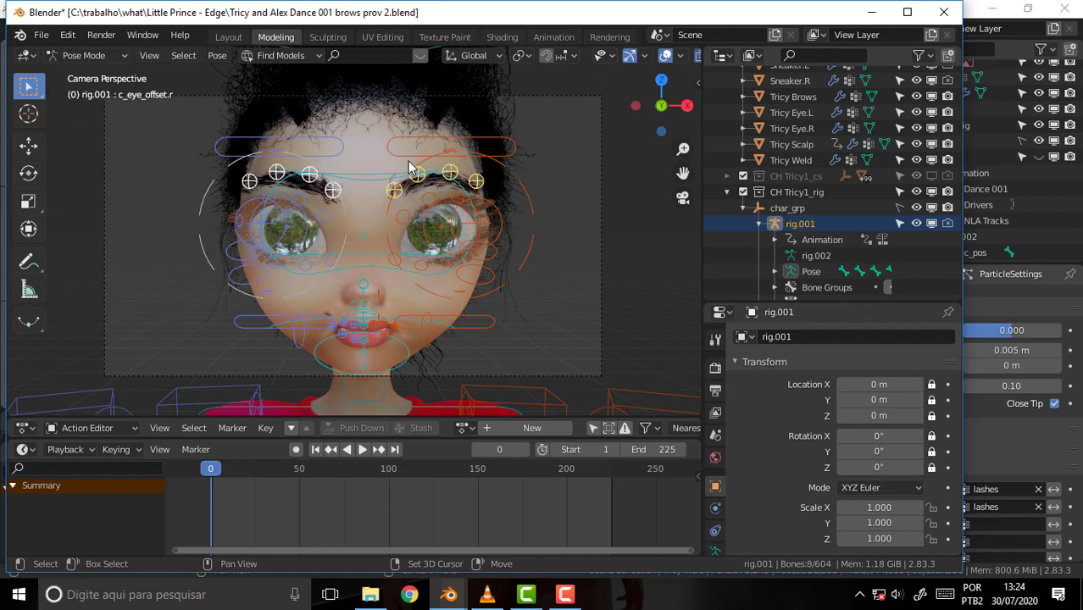
pyautogui.keyDown('shift'); pyautogui.click(394, 153); pyautogui.keyUp('shift')
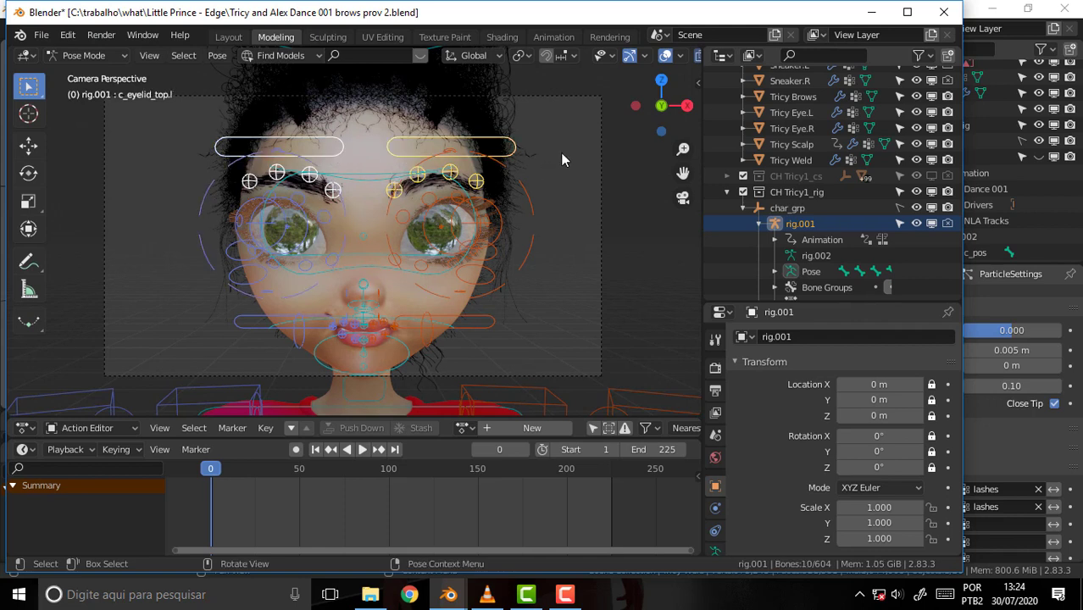
pyautogui.press('g')
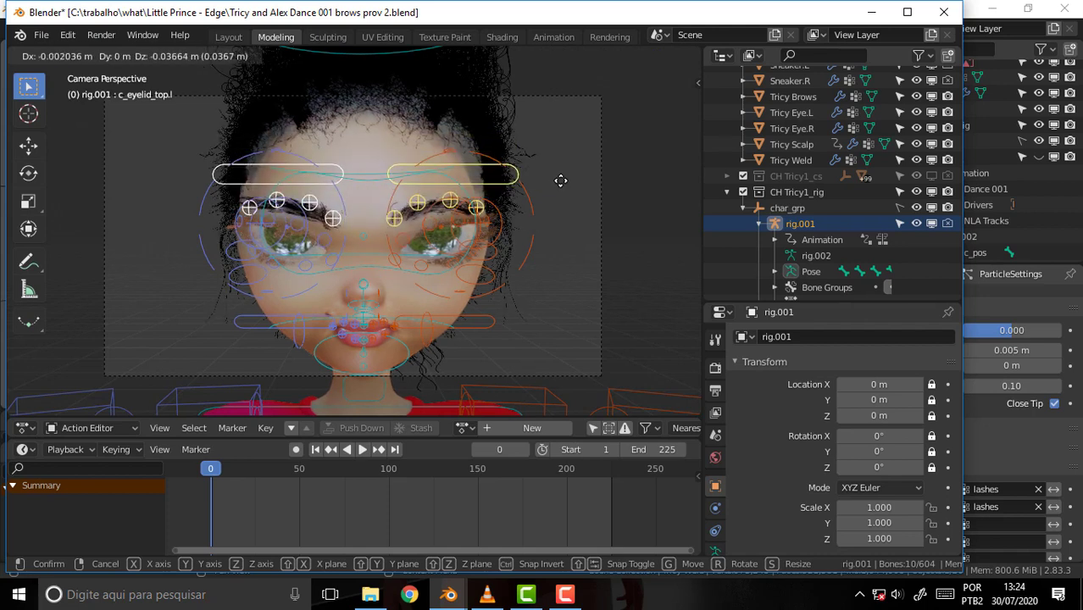
# Cancel the grab with Esc, returning the eyelid and eyebrow controls to their rest positions.
pyautogui.press('Escape')
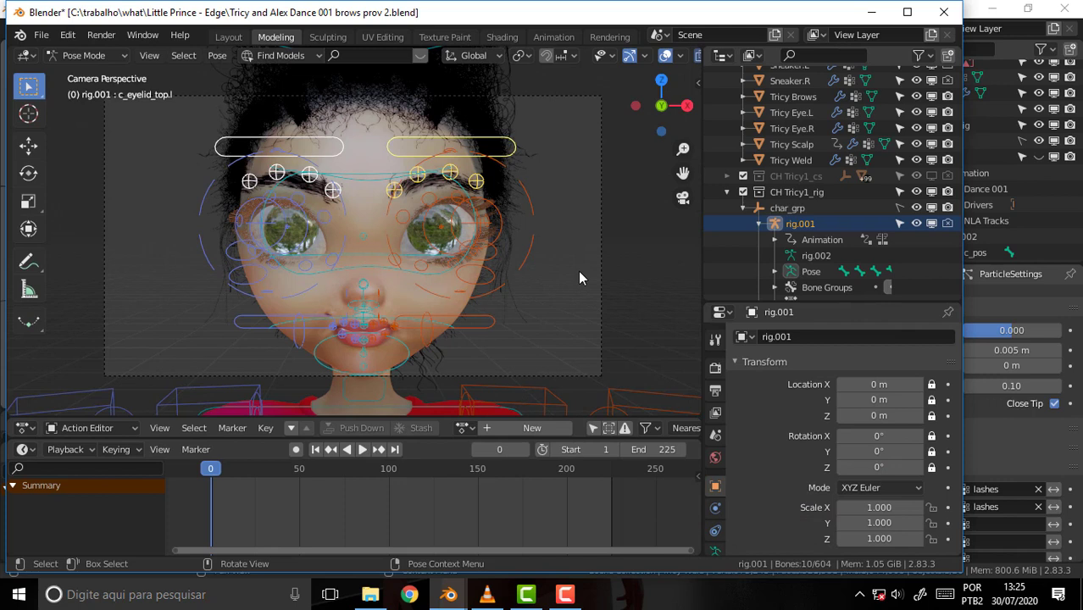
# Save the Tricy and Alex brows blend file from the File menu.
pyautogui.click(41, 35)
pyautogui.moveTo(68, 117)
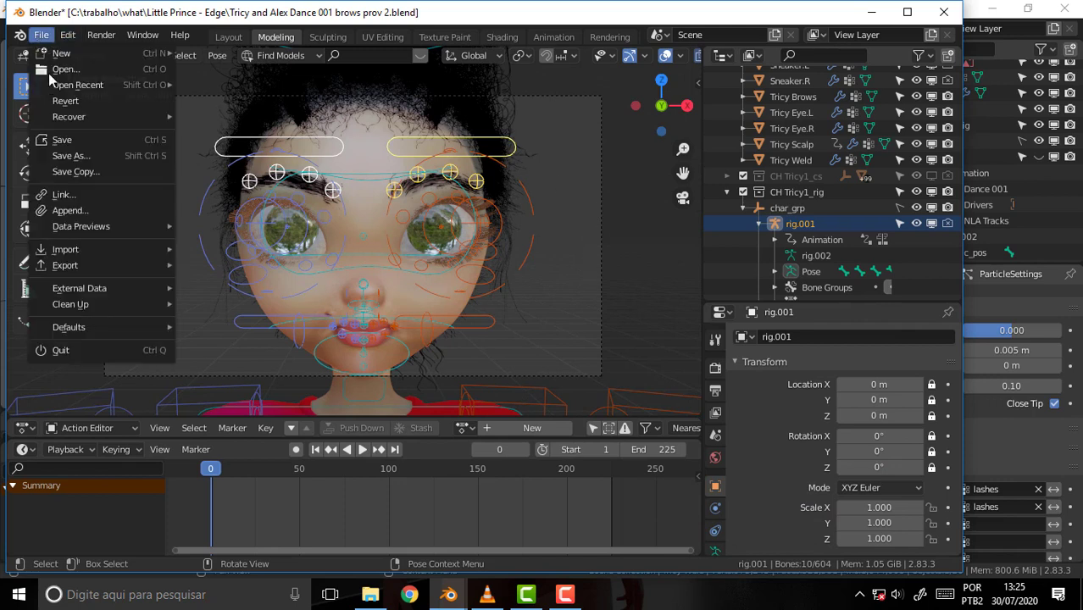
pyautogui.click(68, 141)
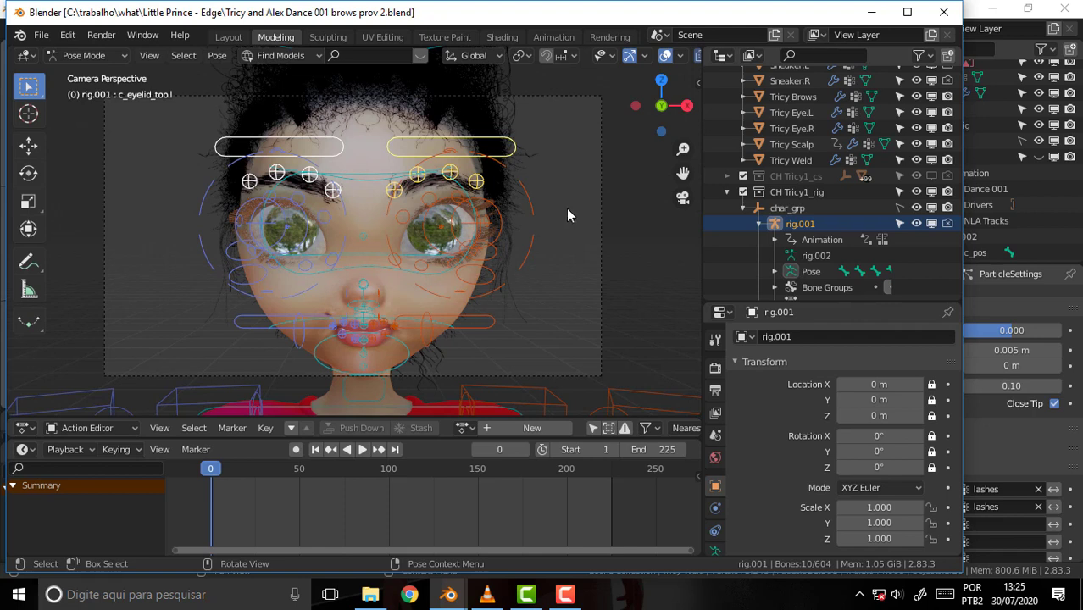
# Deselect all eyebrow and eyelid bones of rig.001, then zoom out and back in on the face.
pyautogui.hotkey('alt', 'a')
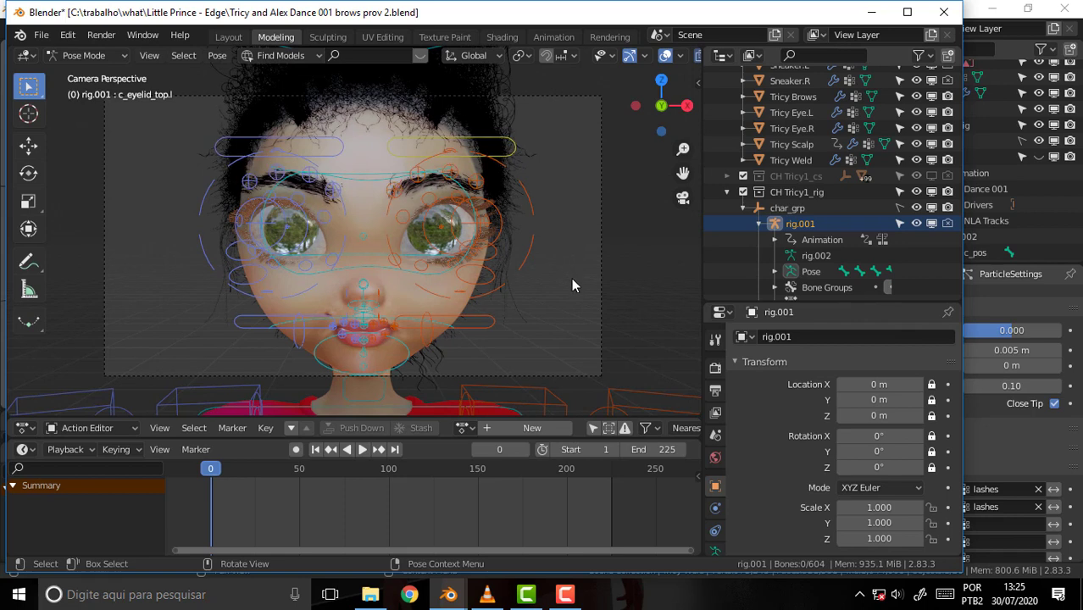
pyautogui.scroll(-2, 571, 189)
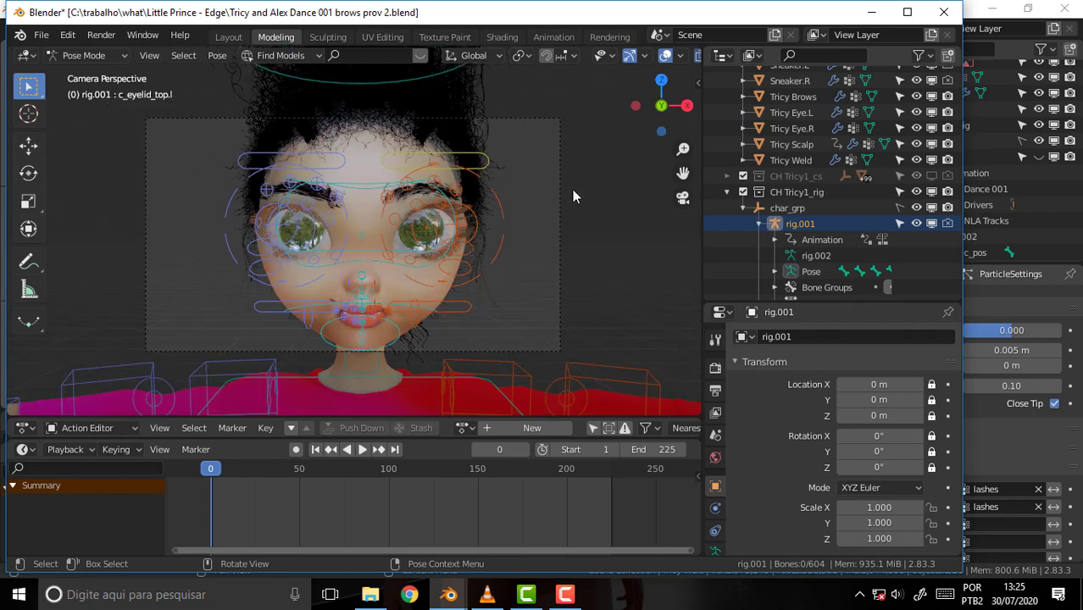
pyautogui.scroll(-1, 572, 189)
pyautogui.scroll(-1, 571, 190)
pyautogui.scroll(-1, 571, 190)
pyautogui.scroll(5, 572, 190)
pyautogui.scroll(-2, 572, 189)
pyautogui.scroll(-4, 572, 190)
pyautogui.scroll(5, 572, 189)
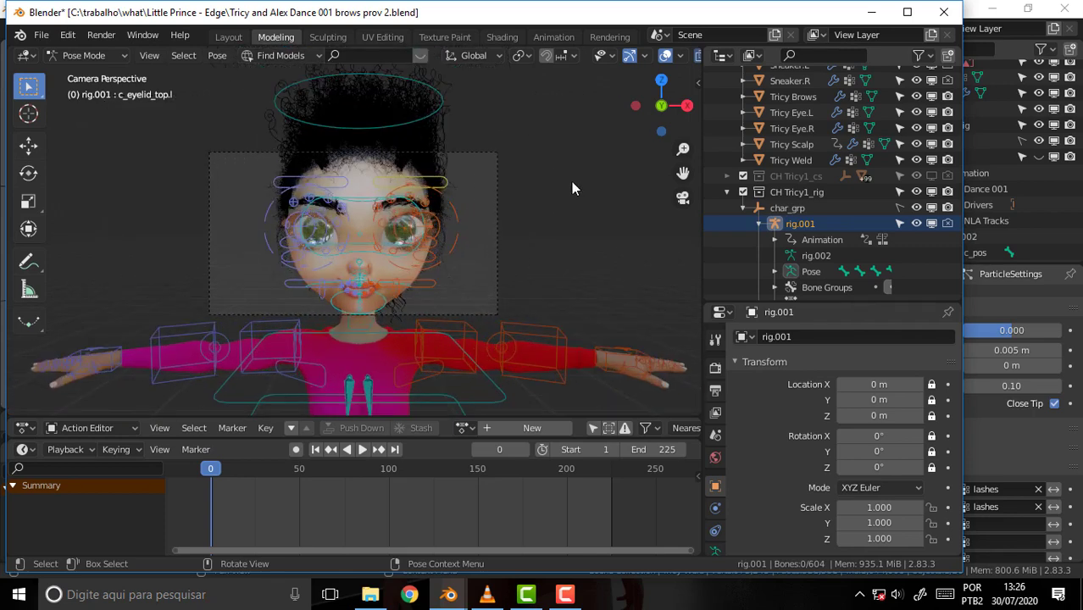
pyautogui.scroll(1, 571, 181)
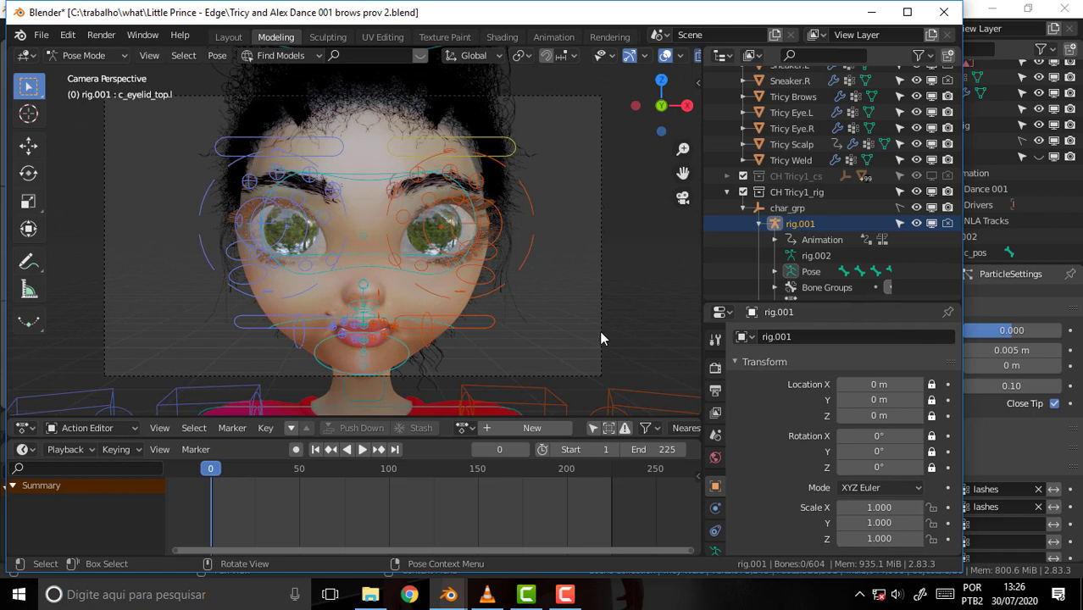
# Maximize the Blender window to fill the whole screen.
pyautogui.click(906, 12)
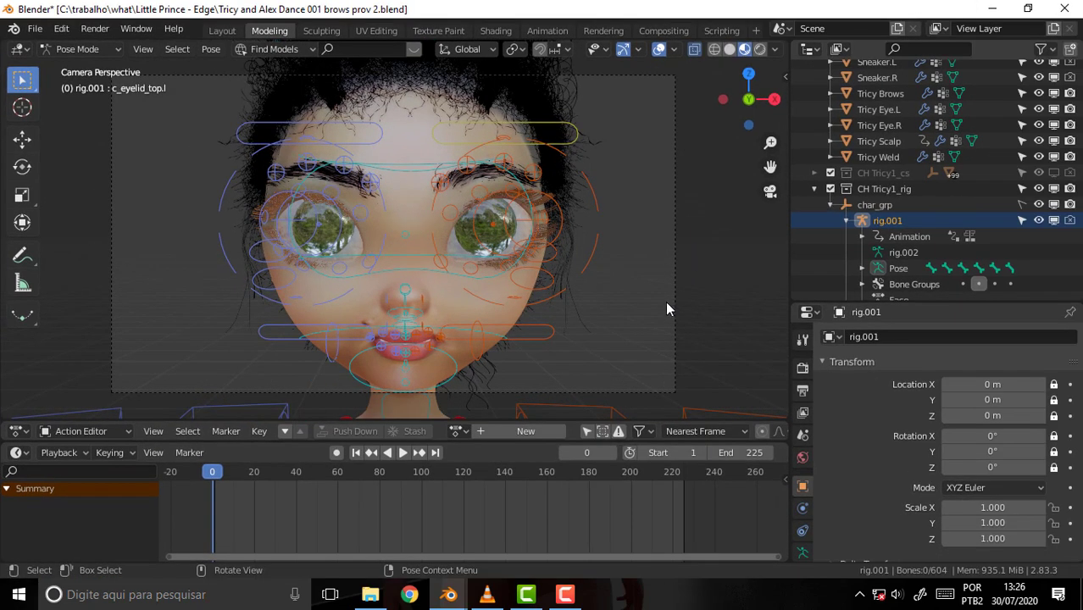